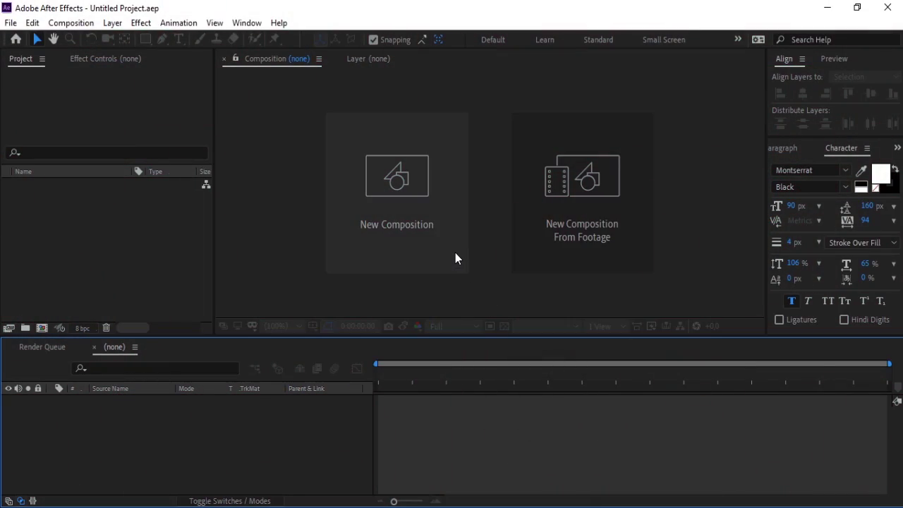
- Create a new 1280×720, 60 fps composition
{"action": "left_click", "coordinate": [455, 254]}
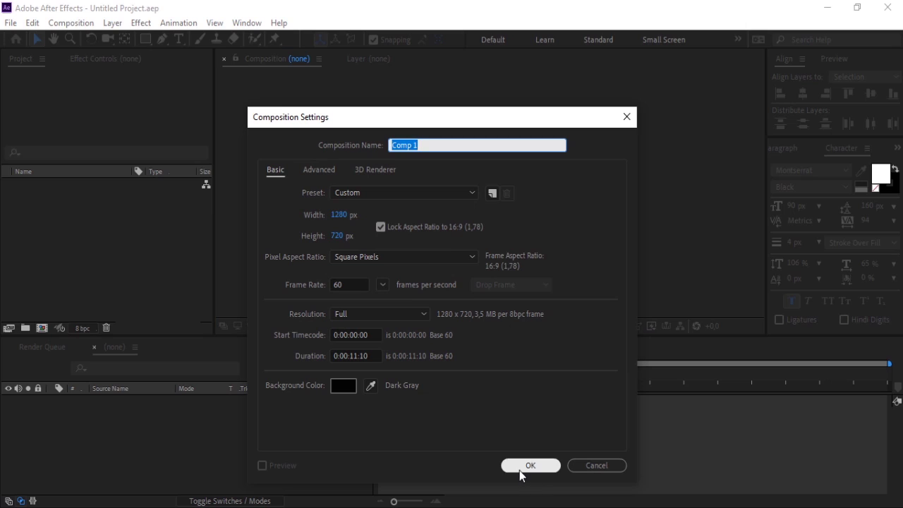
{"action": "left_click", "coordinate": [520, 466]}
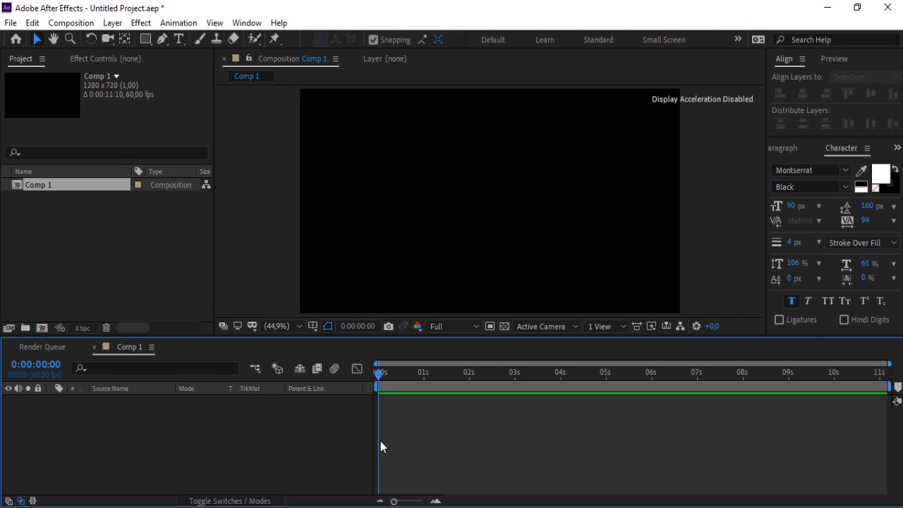
{"action": "left_click", "coordinate": [338, 429]}
- Draw a four-point stepped blue line with the Pen tool
{"action": "left_click", "coordinate": [162, 40]}
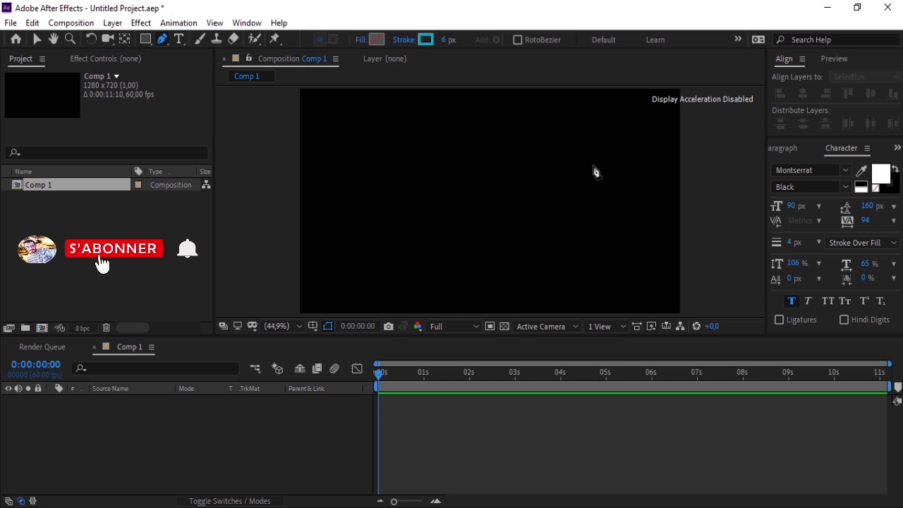
{"action": "left_click", "coordinate": [593, 164]}
{"action": "left_click", "coordinate": [593, 232]}
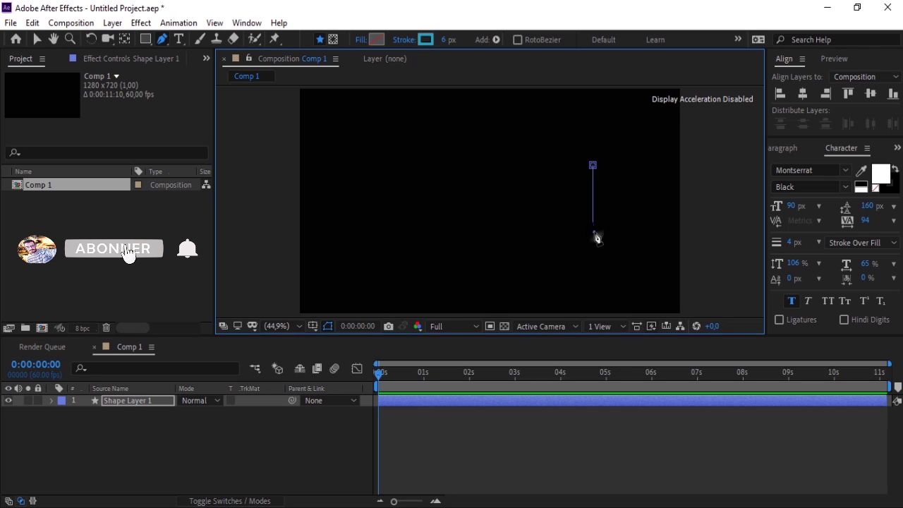
{"action": "left_click", "coordinate": [414, 231]}
{"action": "left_click", "coordinate": [414, 294]}
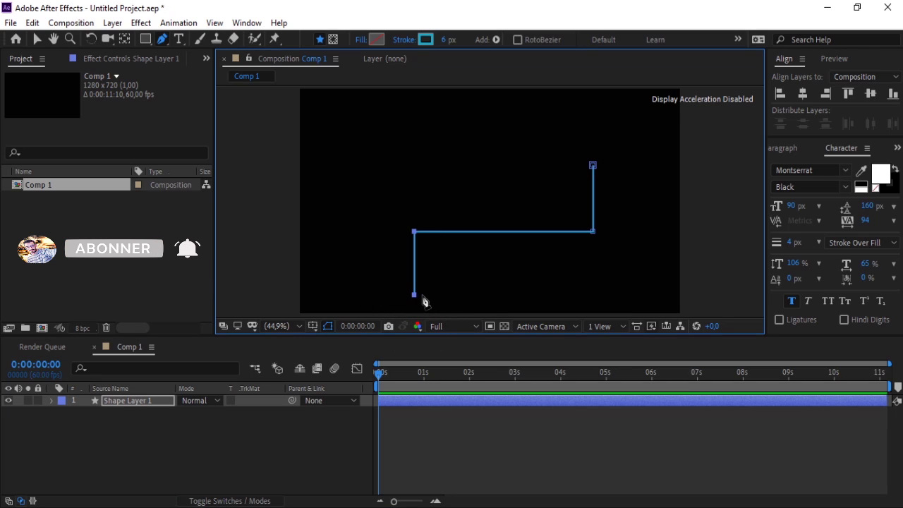
{"action": "left_click", "coordinate": [347, 413]}
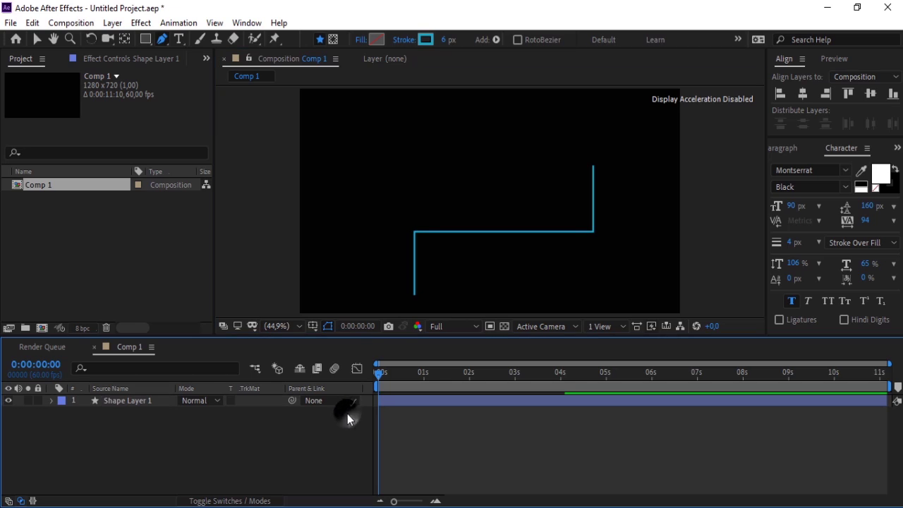
- Add a text layer reading 'MOTION' in white Montserrat Black above the line
{"action": "left_click", "coordinate": [178, 40]}
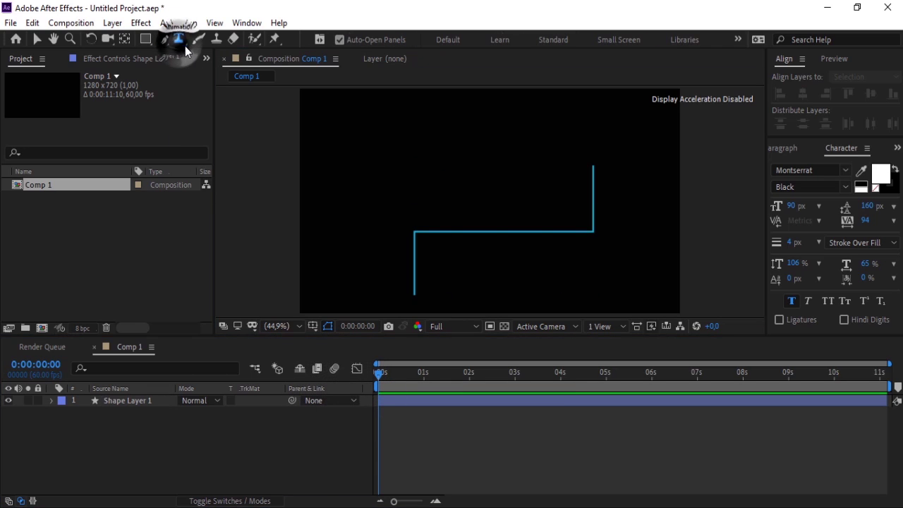
{"action": "left_click", "coordinate": [500, 182]}
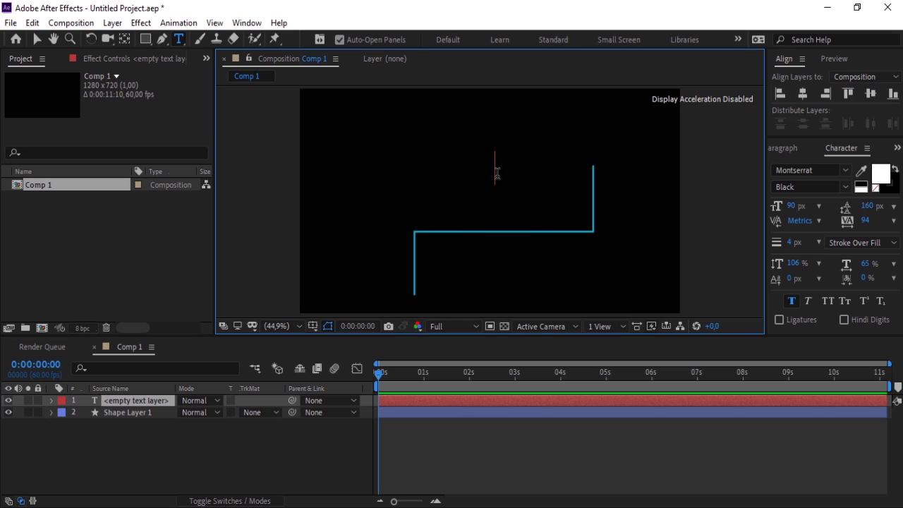
{"action": "type", "text": "MOTION"}
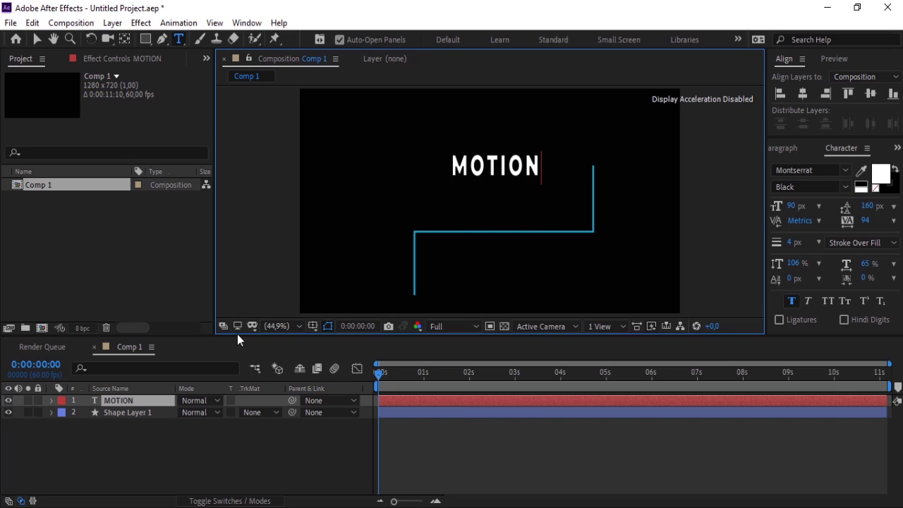
{"action": "left_click", "coordinate": [228, 453]}
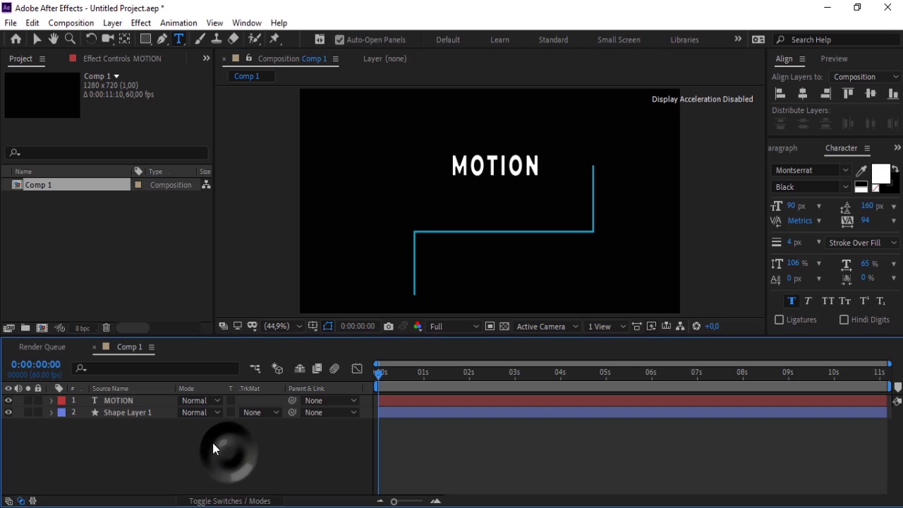
{"action": "left_click", "coordinate": [126, 400]}
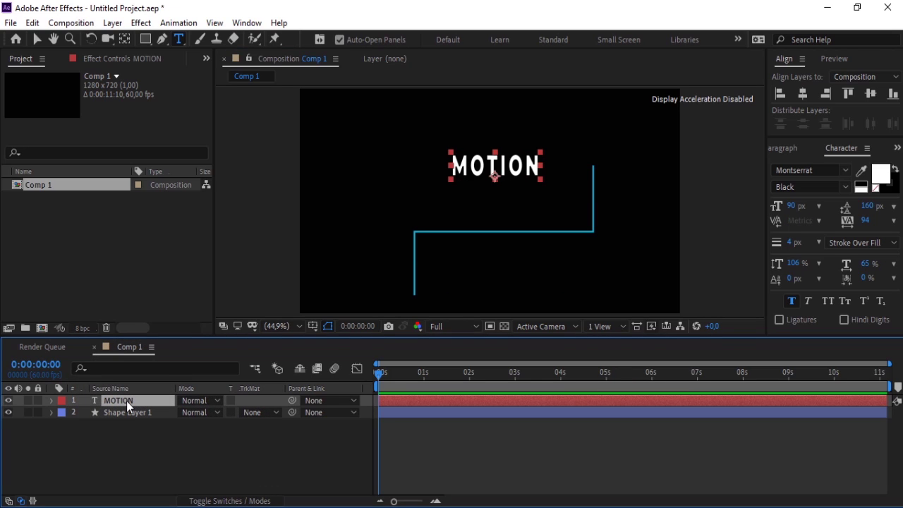
- Duplicate the MOTION text layer and shift the copy, MOTION 2, to the left
{"action": "key", "text": "ctrl+d"}
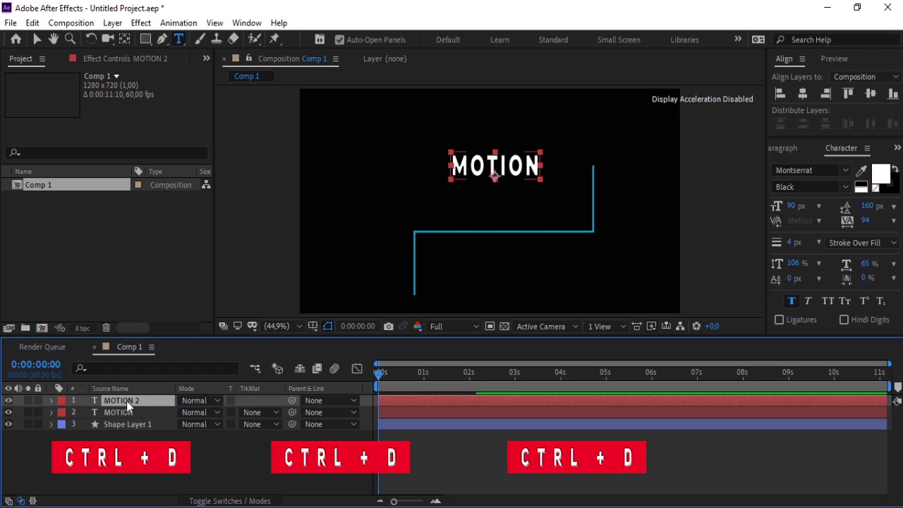
{"action": "key", "text": "Caps_Lock"}
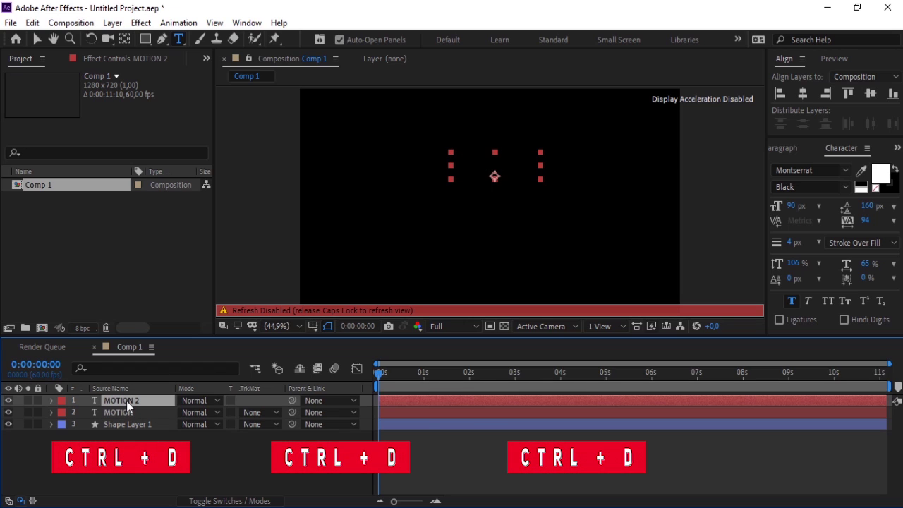
{"action": "key", "text": "Caps_Lock"}
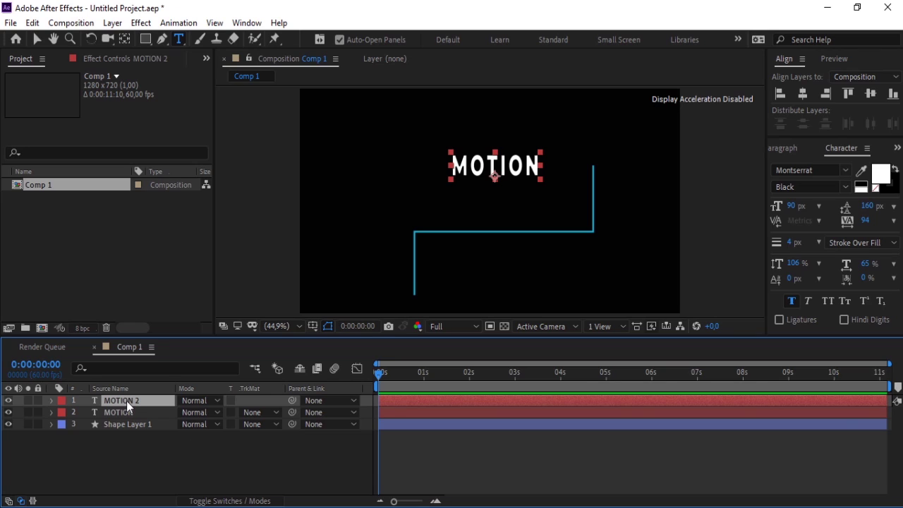
{"action": "key", "text": "p"}
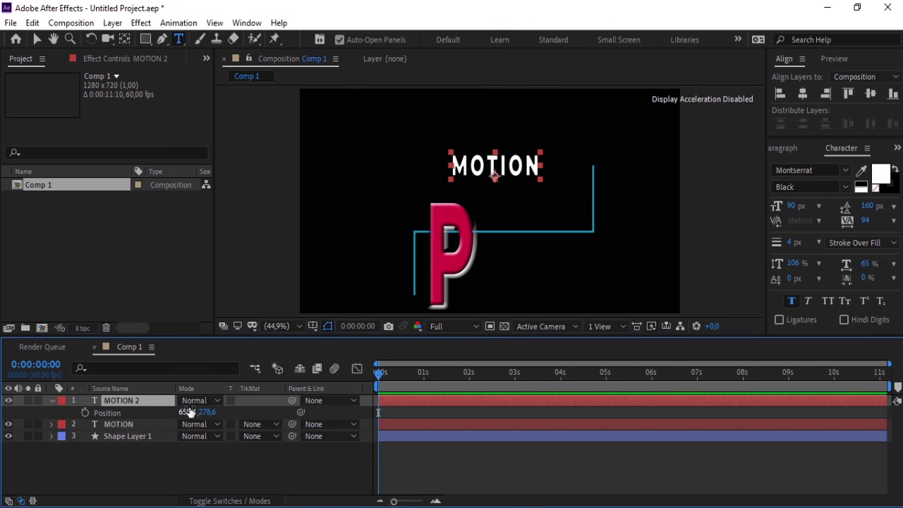
{"action": "mouse_move", "coordinate": [189, 412]}
{"action": "left_mouse_down"}
{"action": "mouse_move", "coordinate": [158, 409]}
{"action": "mouse_move", "coordinate": [37, 435]}
{"action": "left_mouse_up"}
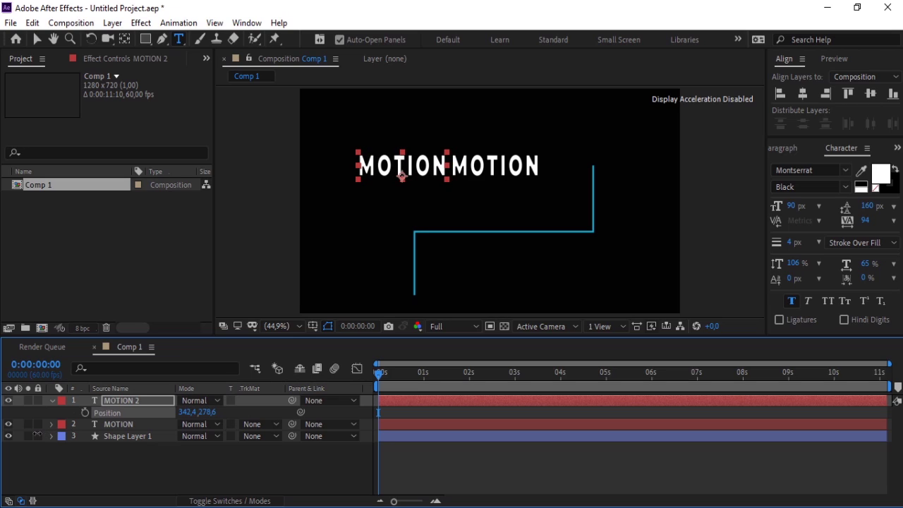
- Retype the other copy as 'ANIMATION' and move it right to 746.4, 278.6
{"action": "left_click", "coordinate": [125, 428]}
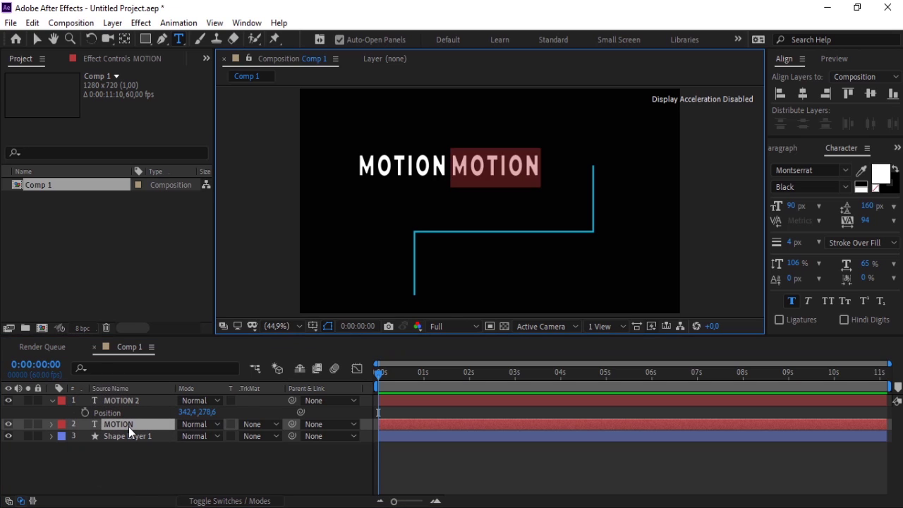
{"action": "type", "text": "ANIMATION"}
{"action": "left_click", "coordinate": [127, 427]}
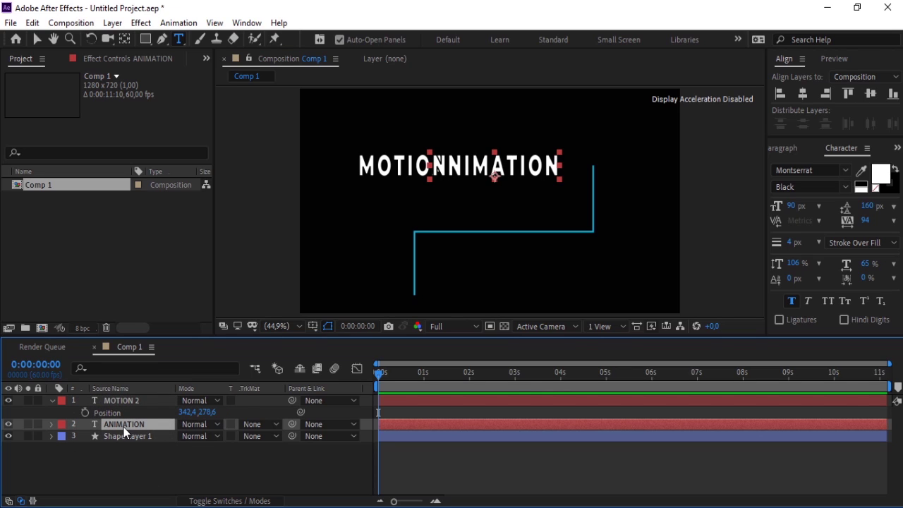
{"action": "key", "text": "p"}
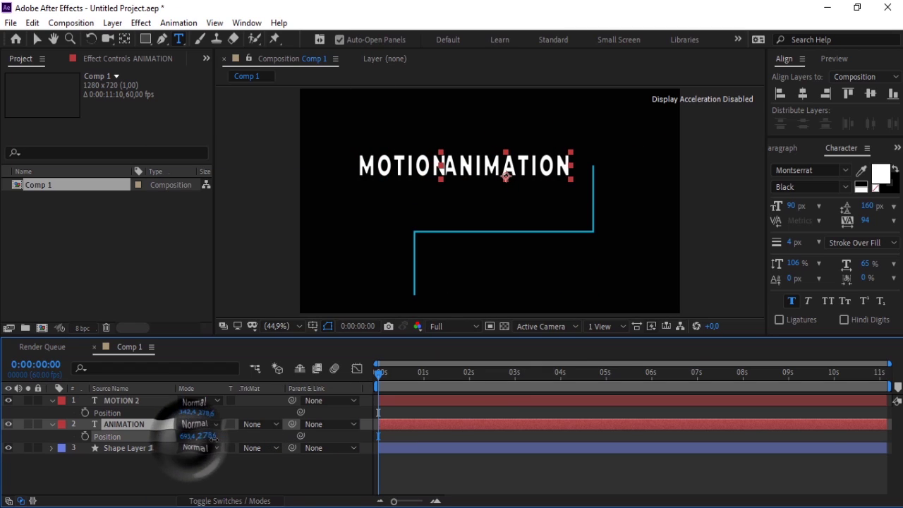
{"action": "left_click_drag", "start_coordinate": [189, 436], "coordinate": [248, 438]}
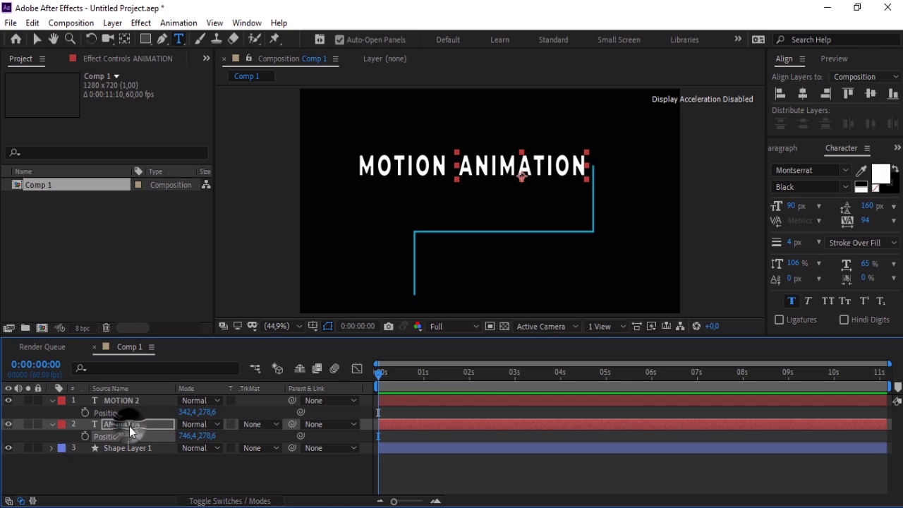
{"action": "left_click", "coordinate": [124, 402], "text": "ctrl"}
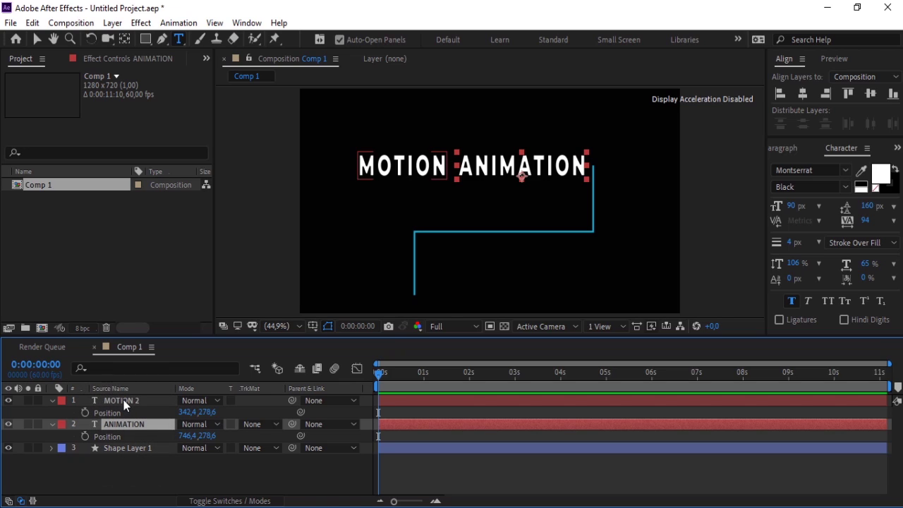
{"action": "left_click", "coordinate": [123, 400], "text": "ctrl"}
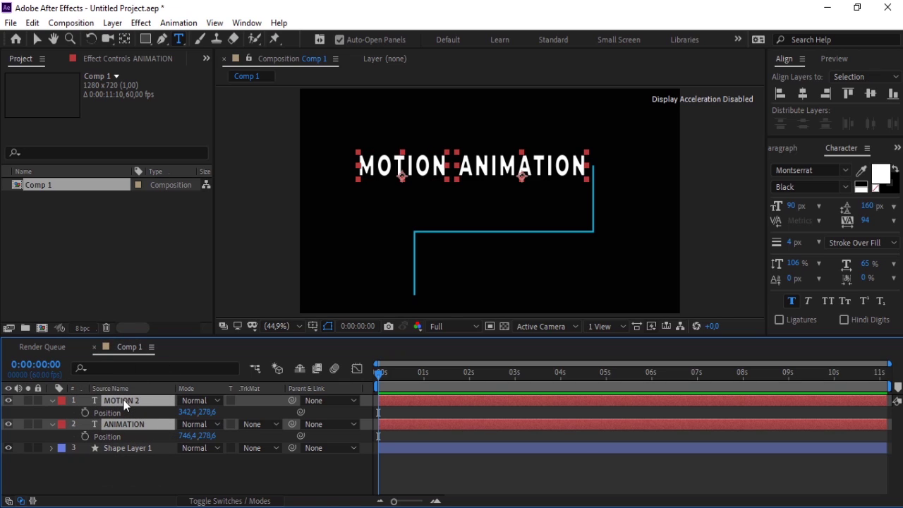
- Duplicate MOTION 2 and ANIMATION, then move the copies below the line to y 570.6
{"action": "key", "text": "ctrl+d"}
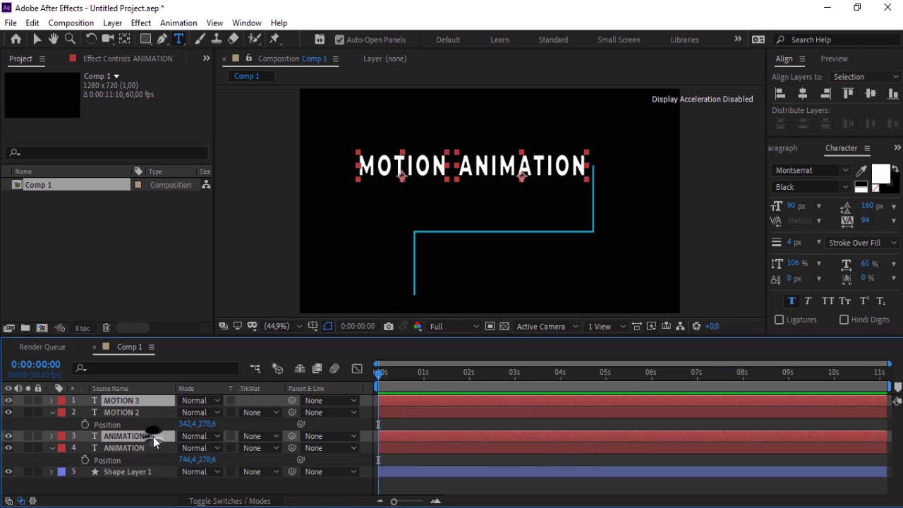
{"action": "left_click_drag", "start_coordinate": [154, 437], "coordinate": [120, 415]}
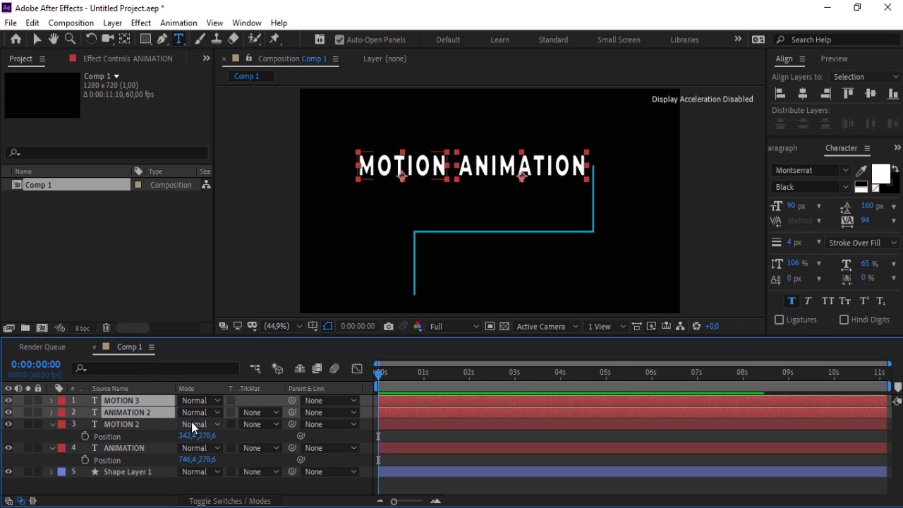
{"action": "key", "text": "p"}
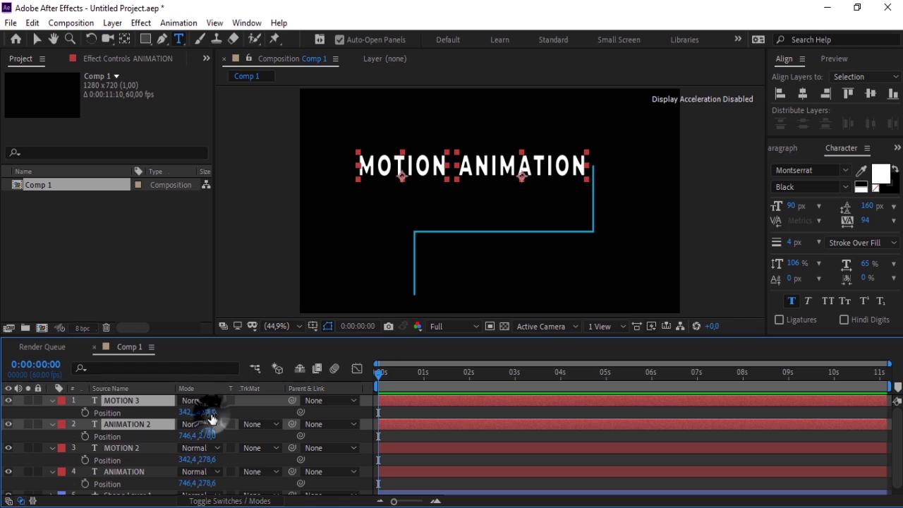
{"action": "left_click_drag", "start_coordinate": [206, 413], "coordinate": [396, 424]}
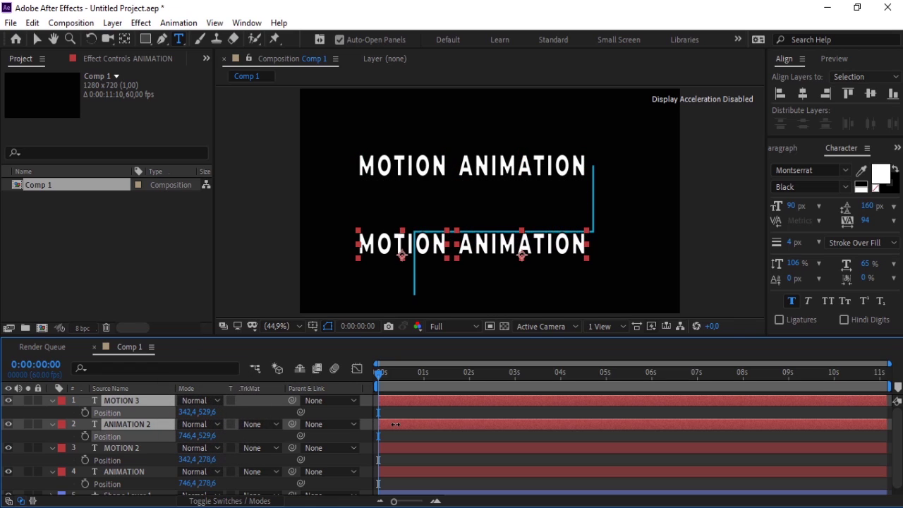
{"action": "left_click", "coordinate": [273, 462]}
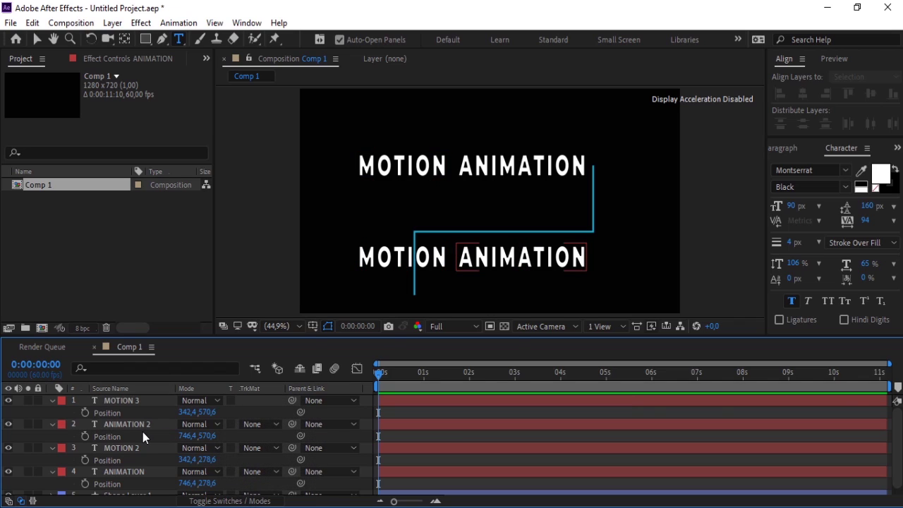
- Retype the lower copies as 'GRAPHIC' and 'DESIGN'
{"action": "left_click", "coordinate": [123, 429]}
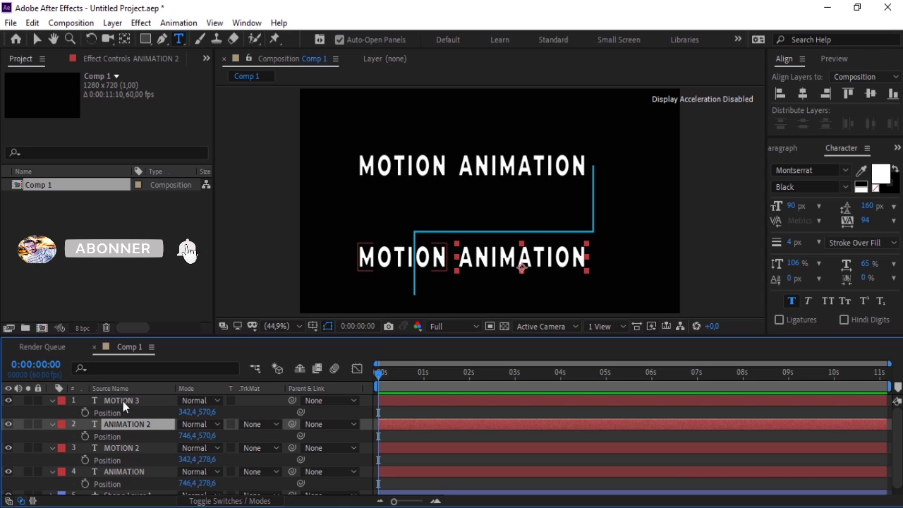
{"action": "left_click", "coordinate": [123, 401]}
{"action": "double_click", "coordinate": [123, 402]}
{"action": "type", "text": "GRA"}
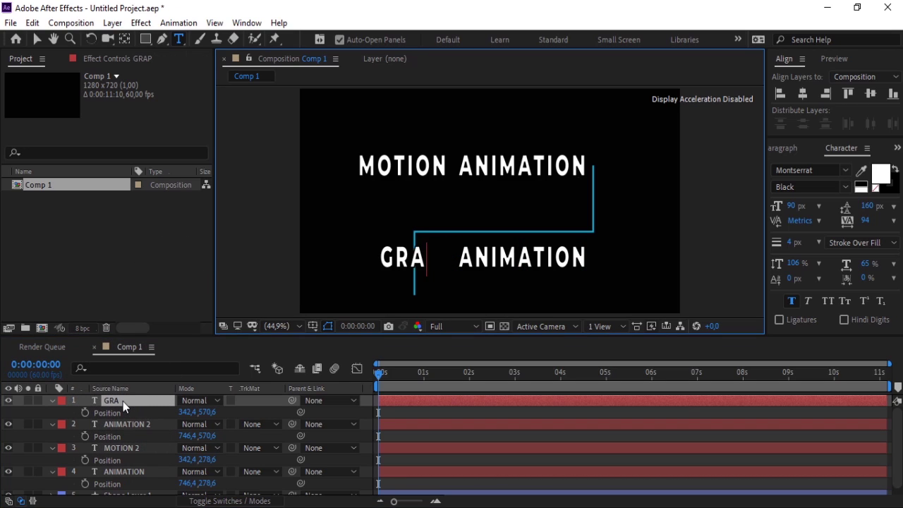
{"action": "type", "text": "PHIC"}
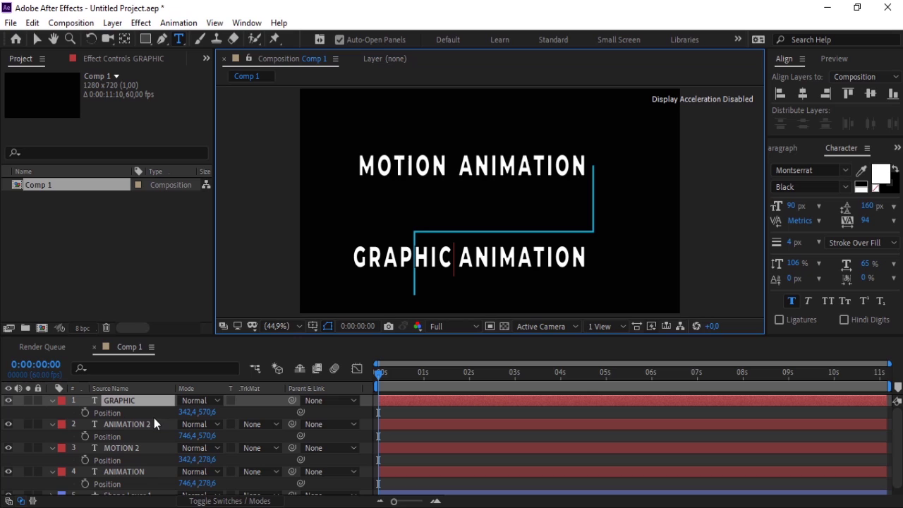
{"action": "left_click", "coordinate": [138, 428]}
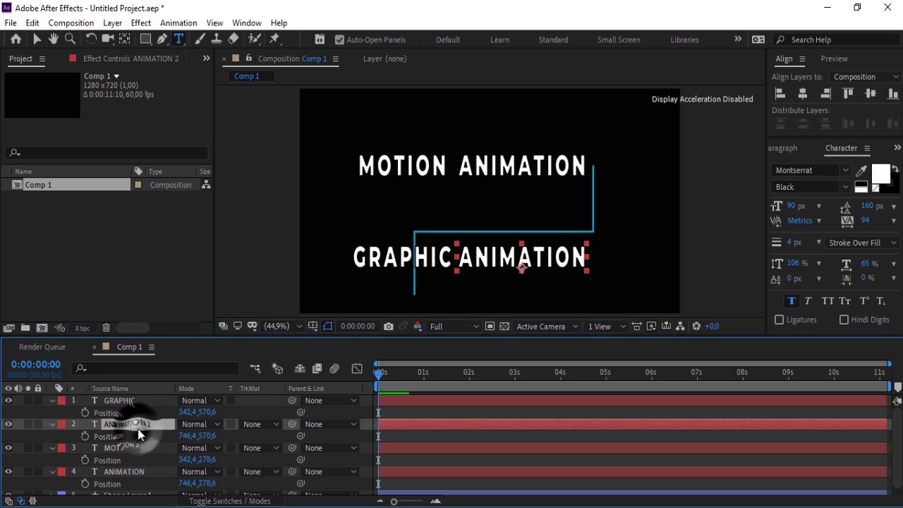
{"action": "type", "text": "DESIGN"}
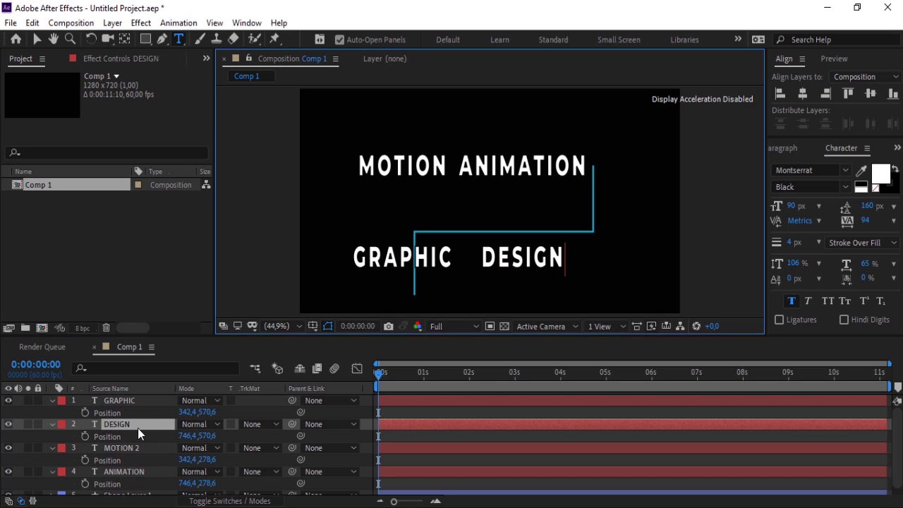
- Nudge the top MOTION ANIMATION words right and reduce their font size to 75 px
{"action": "left_click", "coordinate": [155, 473]}
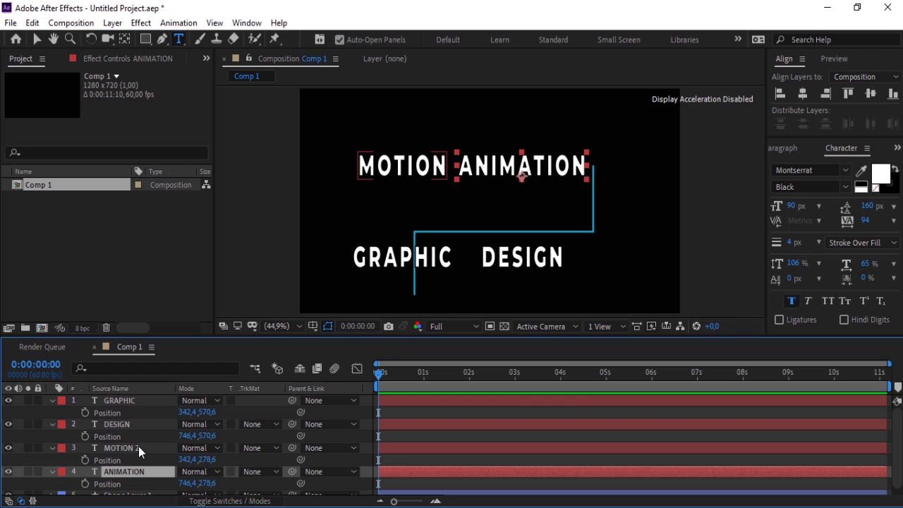
{"action": "left_click", "coordinate": [139, 445], "text": "shift"}
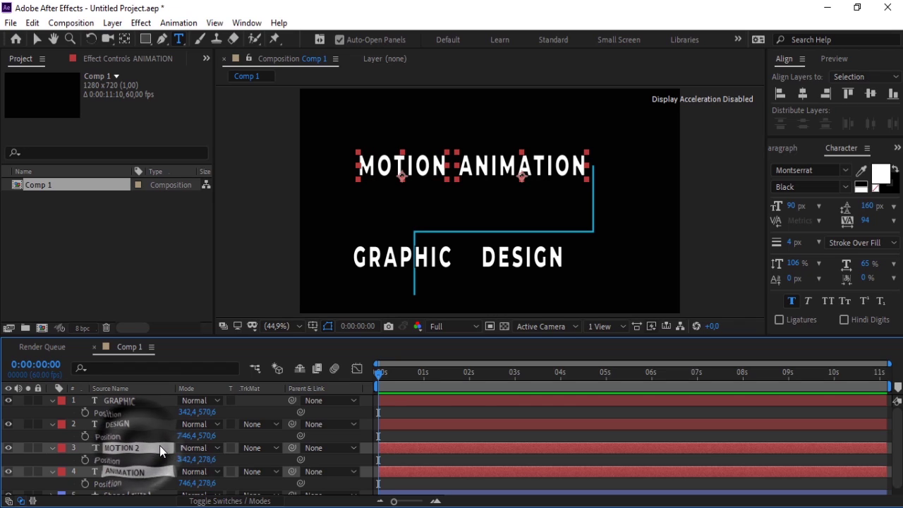
{"action": "left_click_drag", "start_coordinate": [185, 459], "coordinate": [189, 458]}
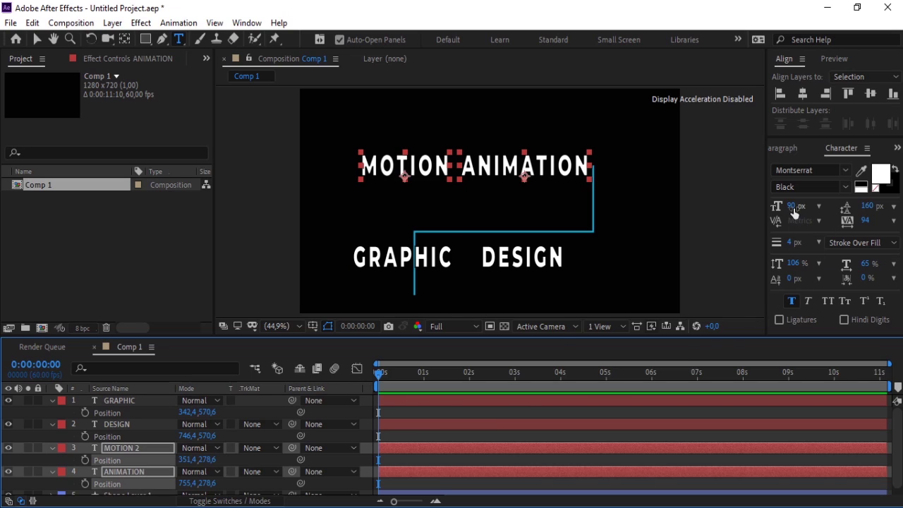
{"action": "left_click_drag", "start_coordinate": [794, 209], "coordinate": [779, 207]}
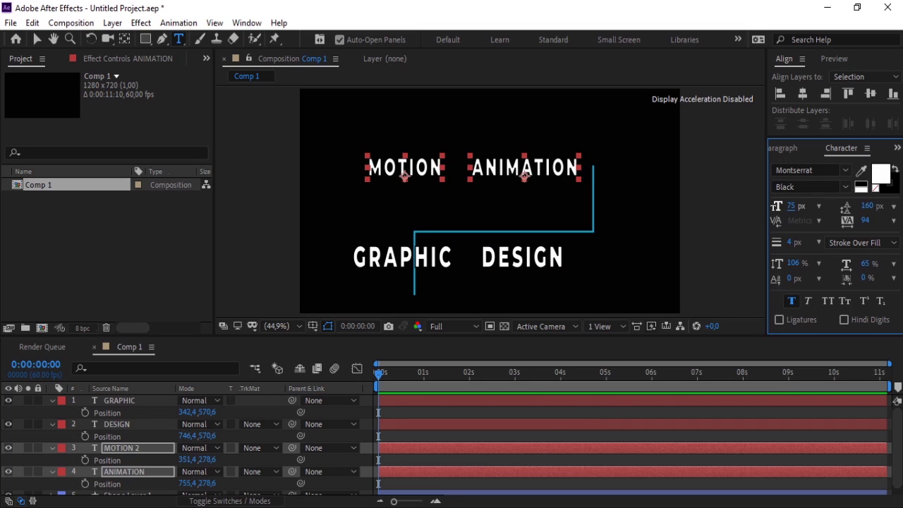
- Centre the blue line frame horizontally and vertically in the composition
{"action": "left_click", "coordinate": [157, 496]}
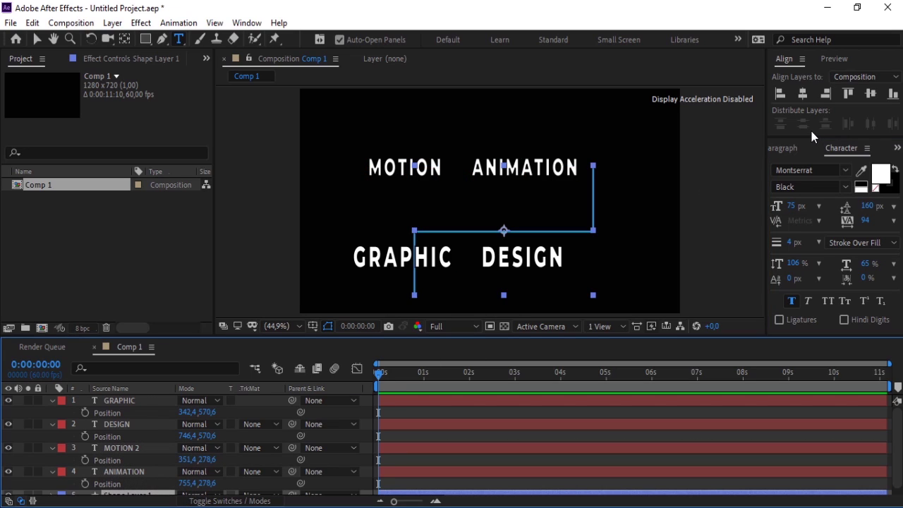
{"action": "left_click", "coordinate": [797, 100]}
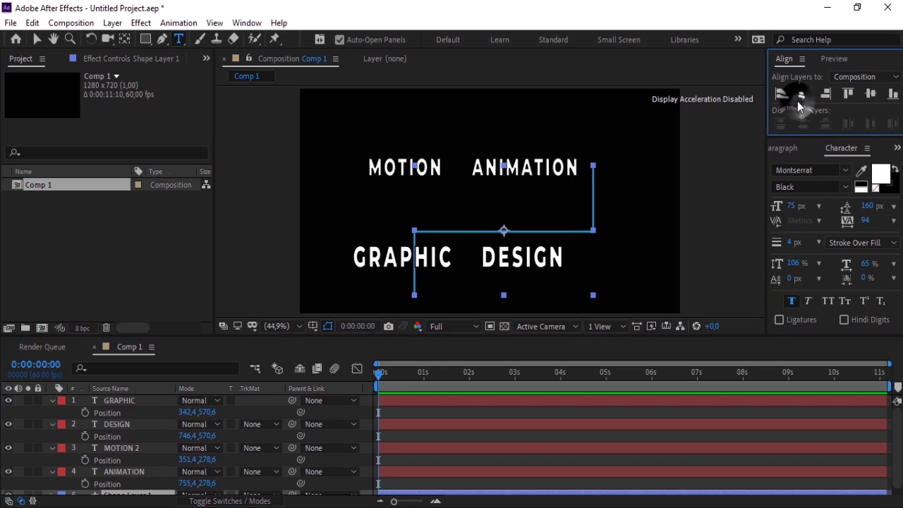
{"action": "left_click", "coordinate": [870, 99]}
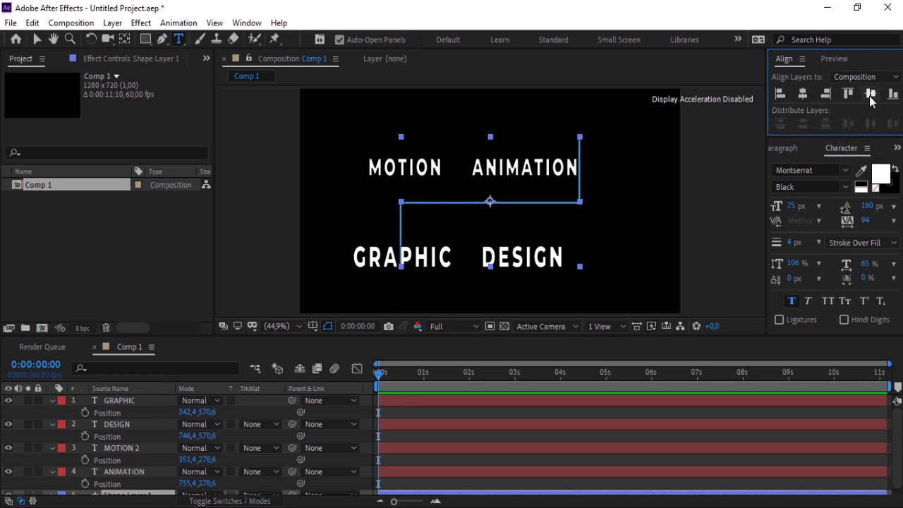
- Resize and reposition MOTION and ANIMATION so they sit together inside the frame
{"action": "left_click", "coordinate": [127, 454]}
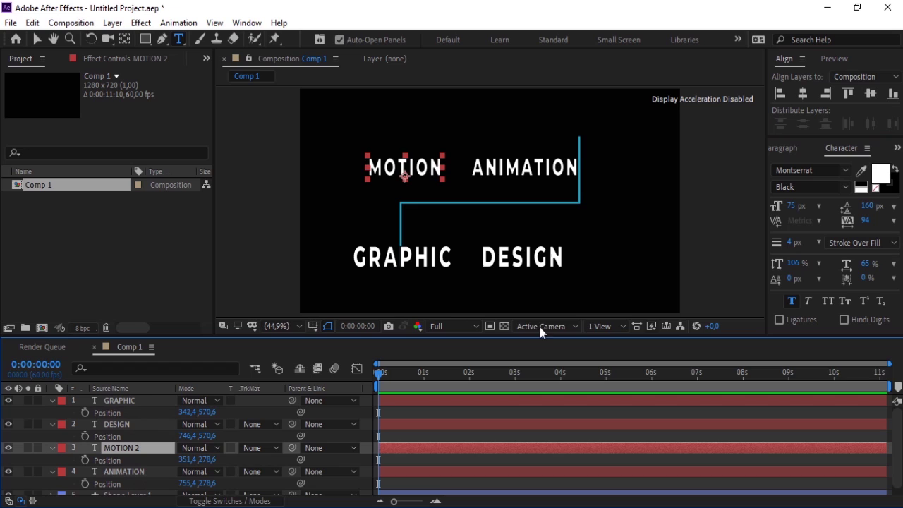
{"action": "left_click_drag", "start_coordinate": [197, 459], "coordinate": [232, 460]}
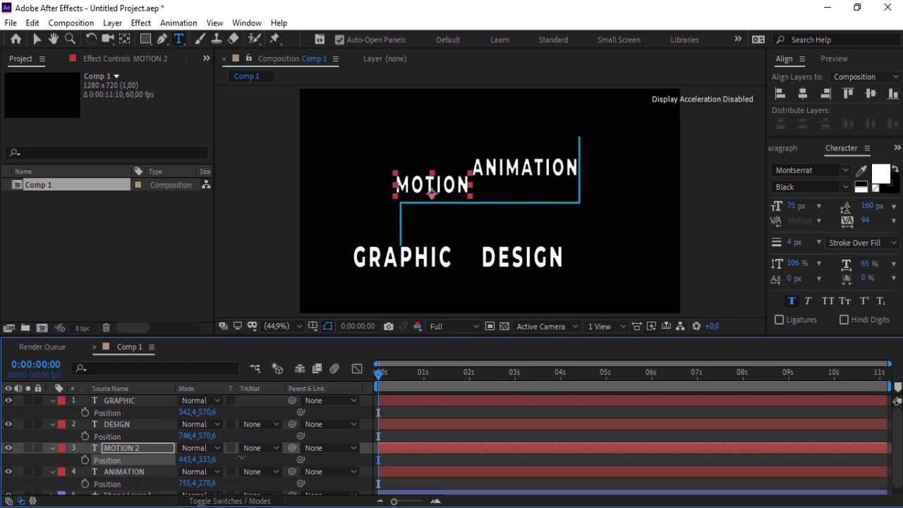
{"action": "left_click_drag", "start_coordinate": [791, 206], "coordinate": [784, 206]}
{"action": "left_click", "coordinate": [124, 471]}
{"action": "left_click_drag", "start_coordinate": [207, 484], "coordinate": [240, 483]}
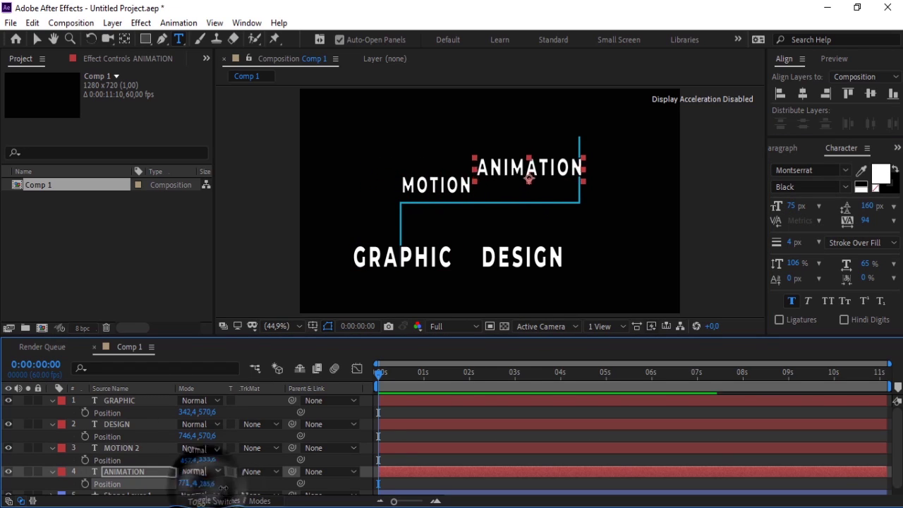
{"action": "left_click_drag", "start_coordinate": [791, 206], "coordinate": [795, 203]}
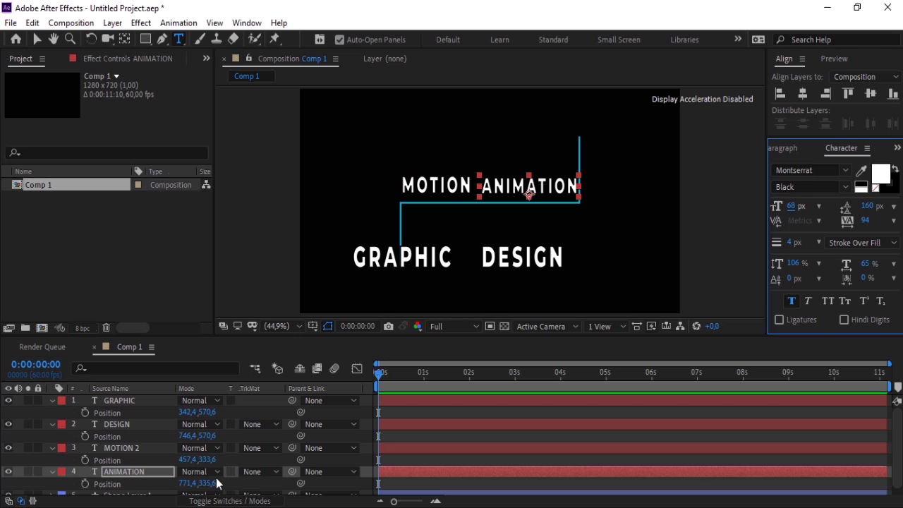
{"action": "left_click_drag", "start_coordinate": [189, 483], "coordinate": [178, 483]}
- Shrink GRAPHIC to 67 px and move GRAPHIC and DESIGN up beneath the top row
{"action": "left_click", "coordinate": [119, 424]}
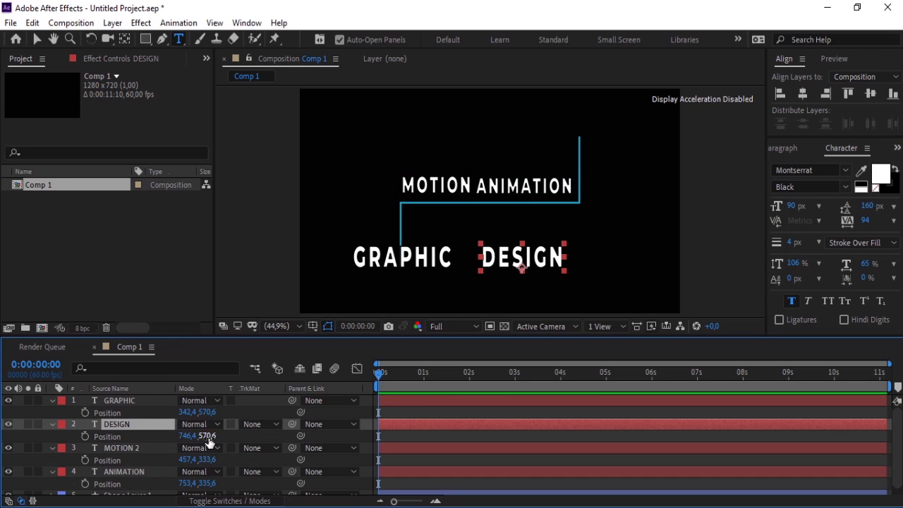
{"action": "mouse_move", "coordinate": [207, 435]}
{"action": "left_mouse_down"}
{"action": "mouse_move", "coordinate": [185, 435]}
{"action": "mouse_move", "coordinate": [215, 419]}
{"action": "mouse_move", "coordinate": [206, 435]}
{"action": "left_mouse_up"}
{"action": "left_click", "coordinate": [120, 400]}
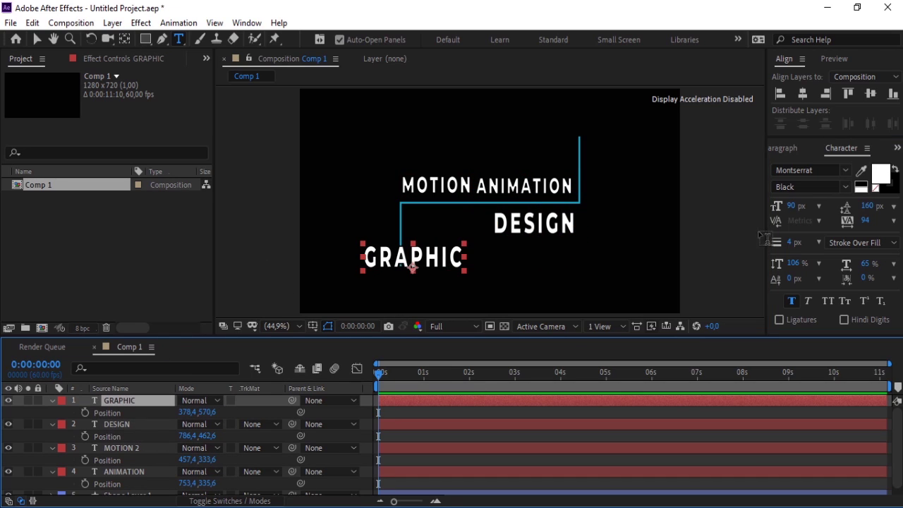
{"action": "left_click_drag", "start_coordinate": [792, 206], "coordinate": [779, 206]}
{"action": "left_click_drag", "start_coordinate": [186, 411], "coordinate": [289, 409]}
{"action": "left_click", "coordinate": [169, 433]}
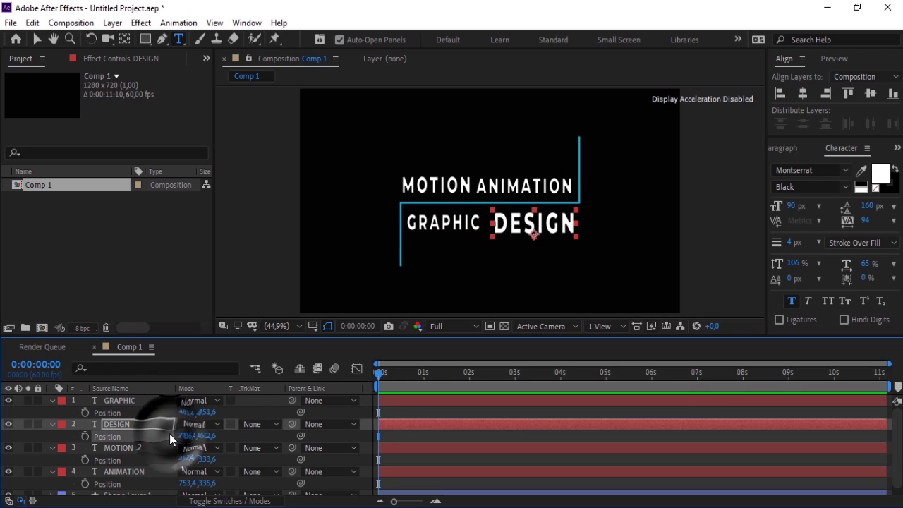
{"action": "left_click", "coordinate": [242, 486]}
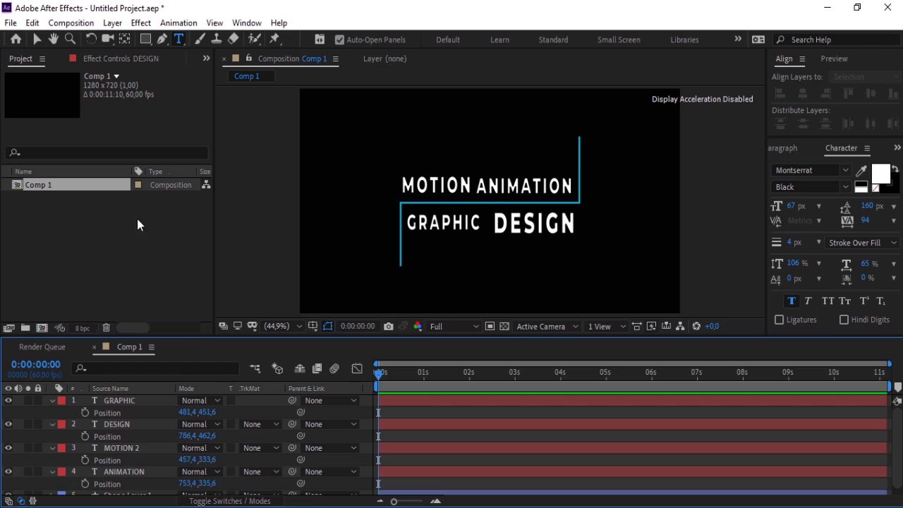
- Draw a rectangle over the word ANIMATION and centre its anchor point
{"action": "left_click", "coordinate": [143, 43]}
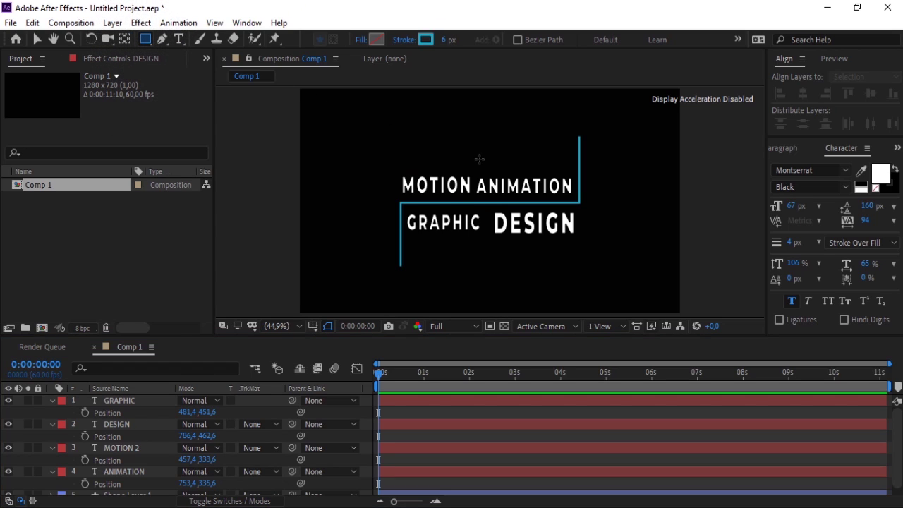
{"action": "left_click_drag", "start_coordinate": [475, 160], "coordinate": [578, 194]}
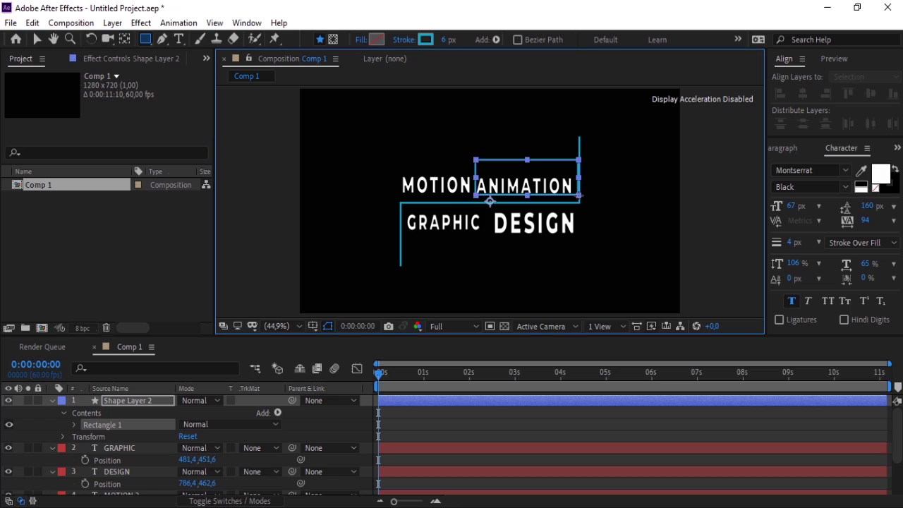
{"action": "left_click_drag", "start_coordinate": [579, 195], "coordinate": [576, 202]}
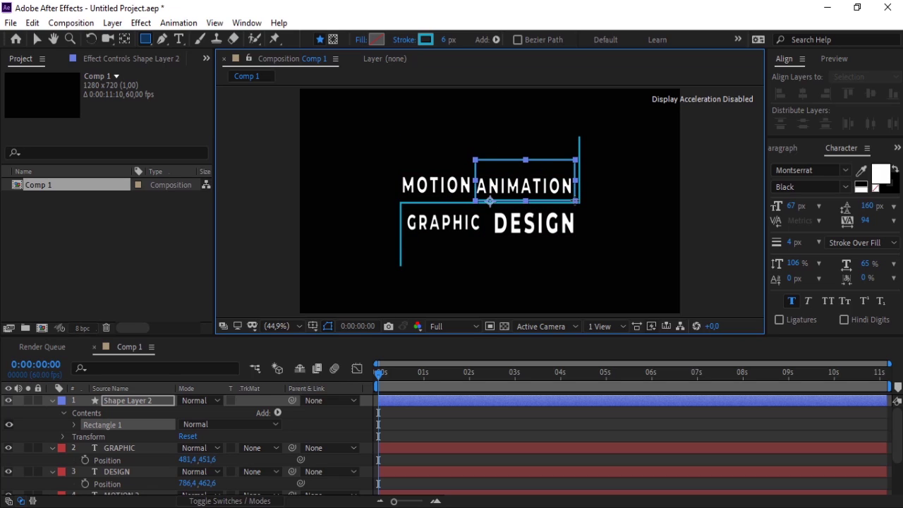
{"action": "key", "text": "ctrl+alt+Home"}
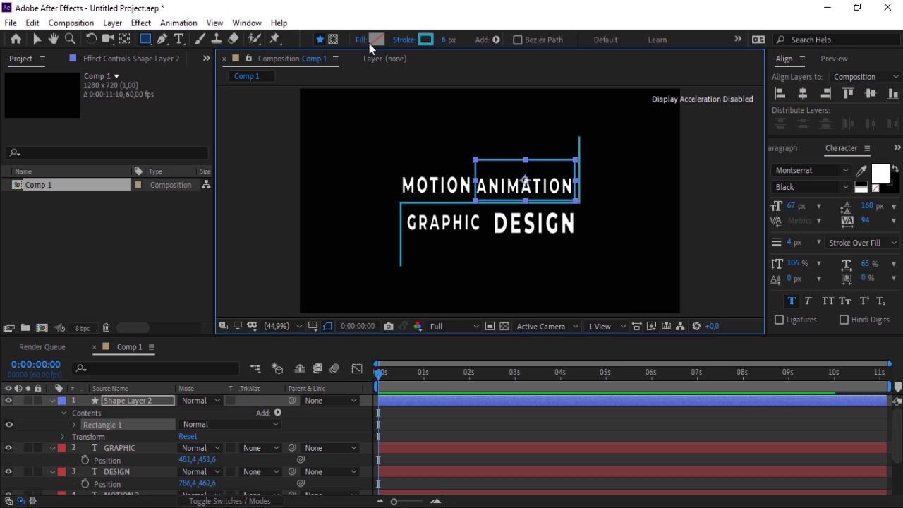
- Give the rectangle a solid grey fill and a 0 px stroke
{"action": "left_click", "coordinate": [361, 40]}
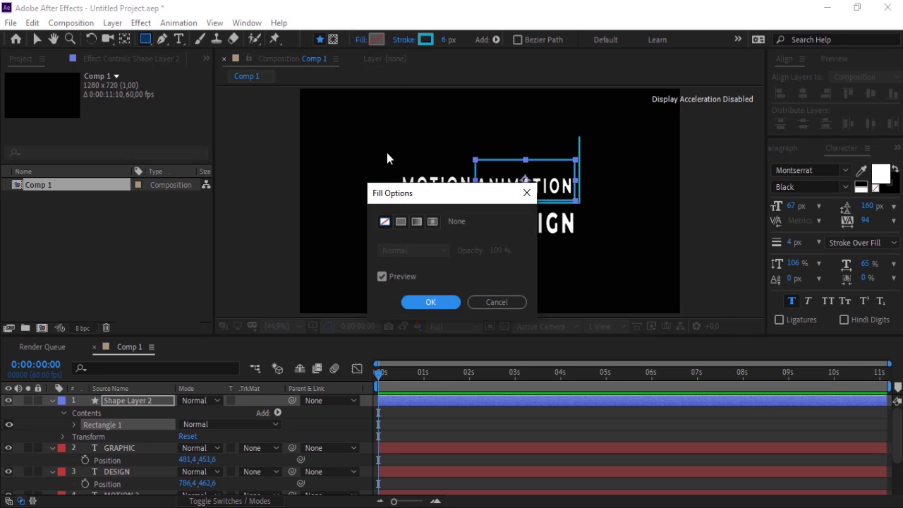
{"action": "left_click", "coordinate": [402, 222]}
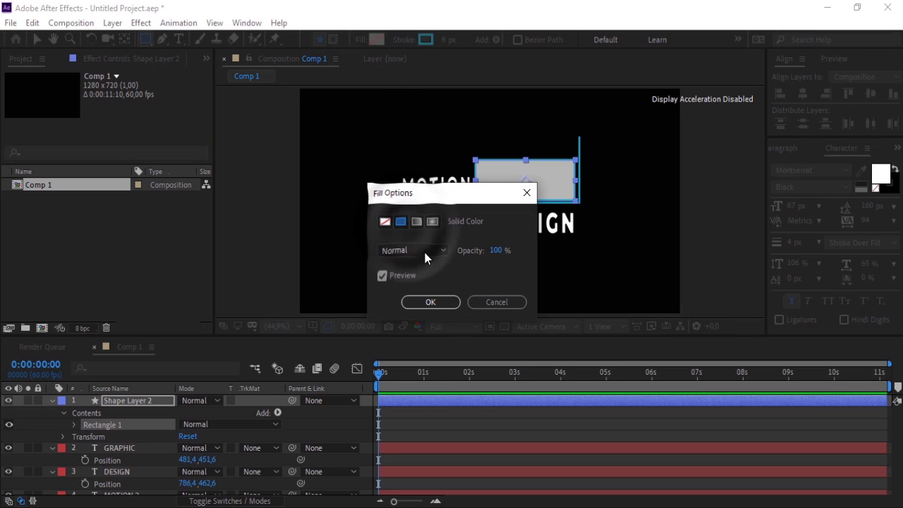
{"action": "left_click", "coordinate": [447, 303]}
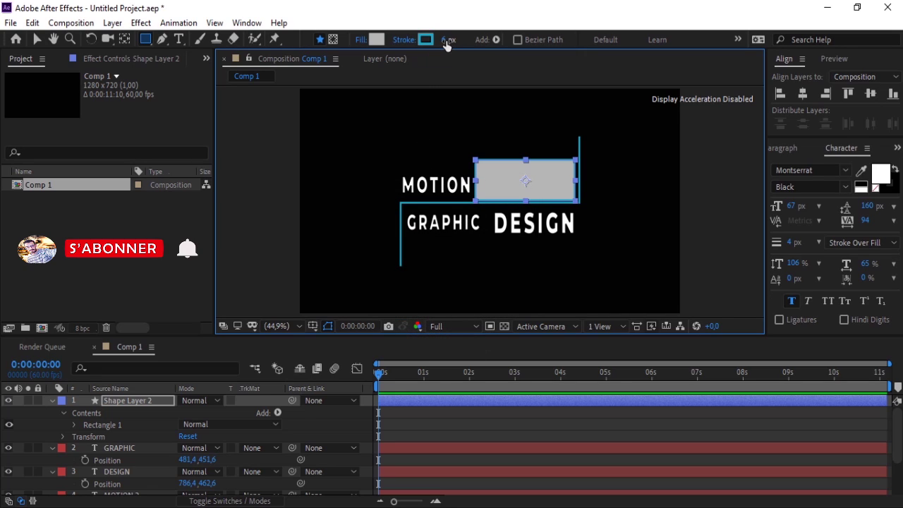
{"action": "left_click_drag", "start_coordinate": [450, 40], "coordinate": [393, 44]}
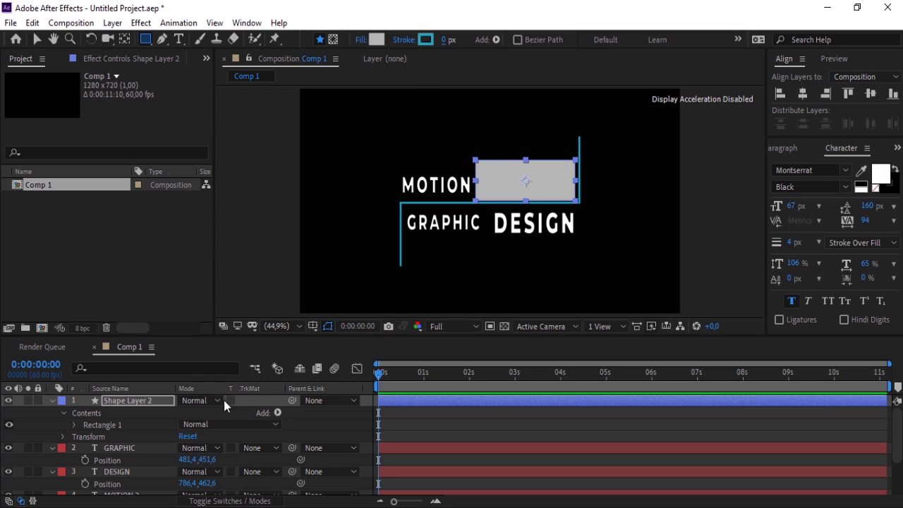
- Place Shape Layer 2 directly above ANIMATION and set it as ANIMATION's Alpha Matte
{"action": "left_click", "coordinate": [129, 409]}
{"action": "left_click_drag", "start_coordinate": [129, 409], "coordinate": [150, 488]}
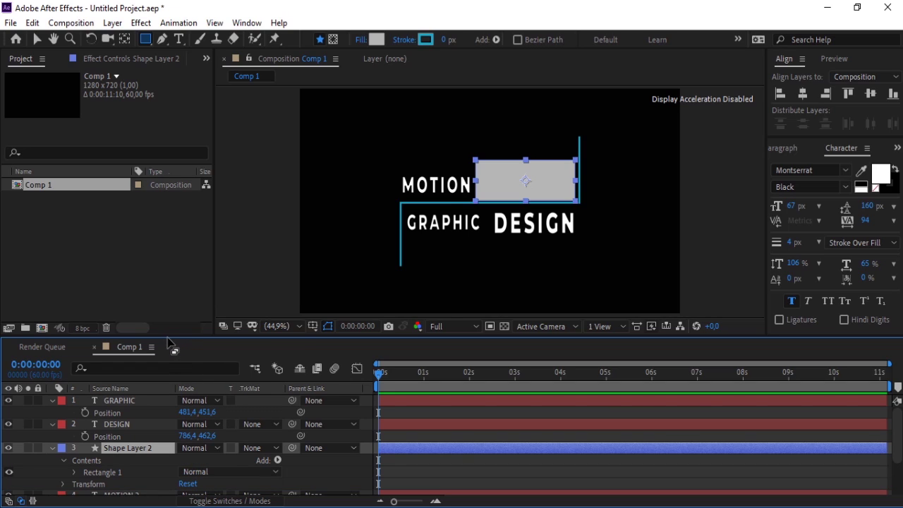
{"action": "left_click_drag", "start_coordinate": [163, 336], "coordinate": [137, 267]}
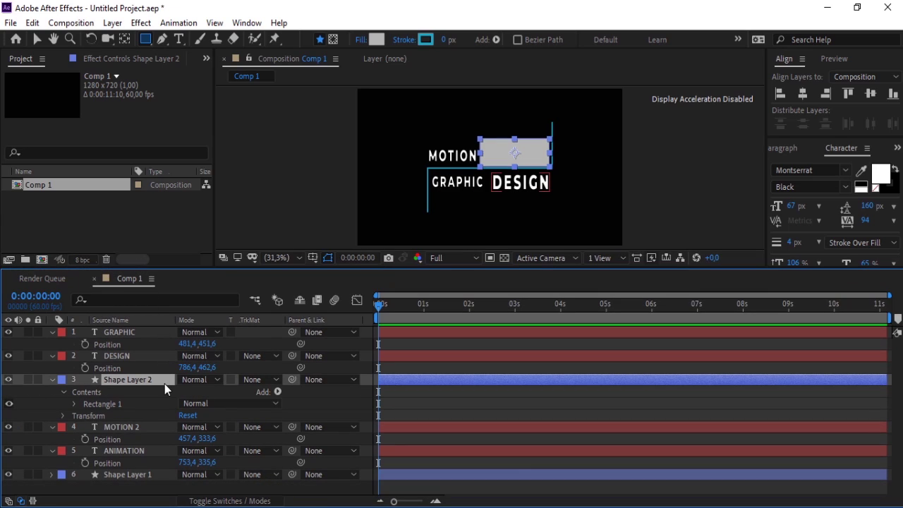
{"action": "left_click_drag", "start_coordinate": [138, 381], "coordinate": [163, 436]}
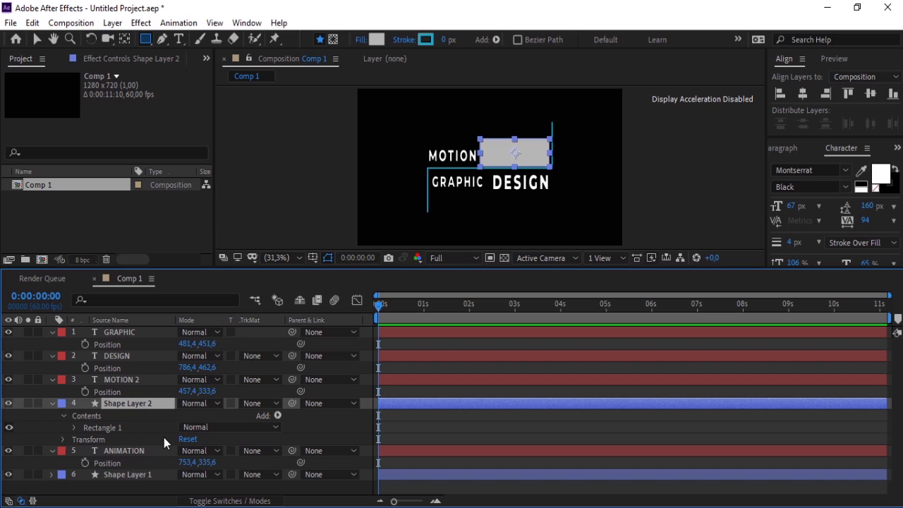
{"action": "left_click", "coordinate": [256, 452]}
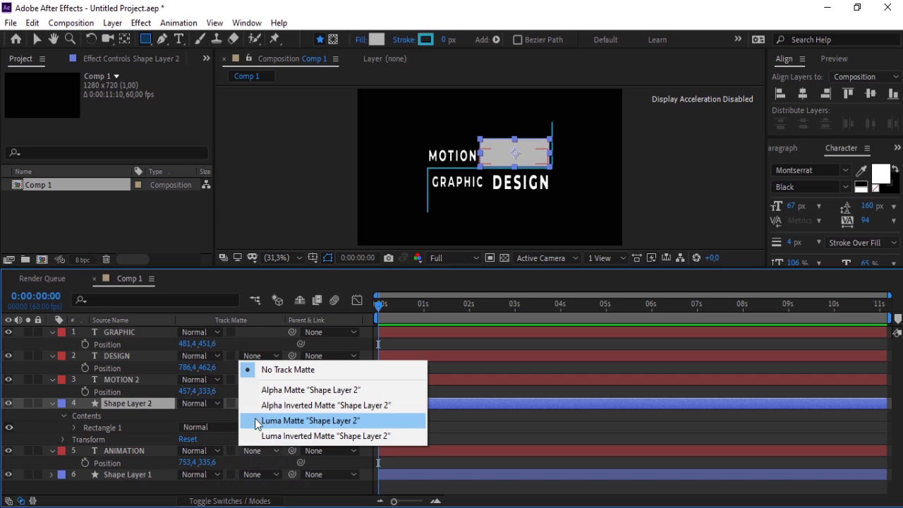
{"action": "left_click", "coordinate": [252, 396]}
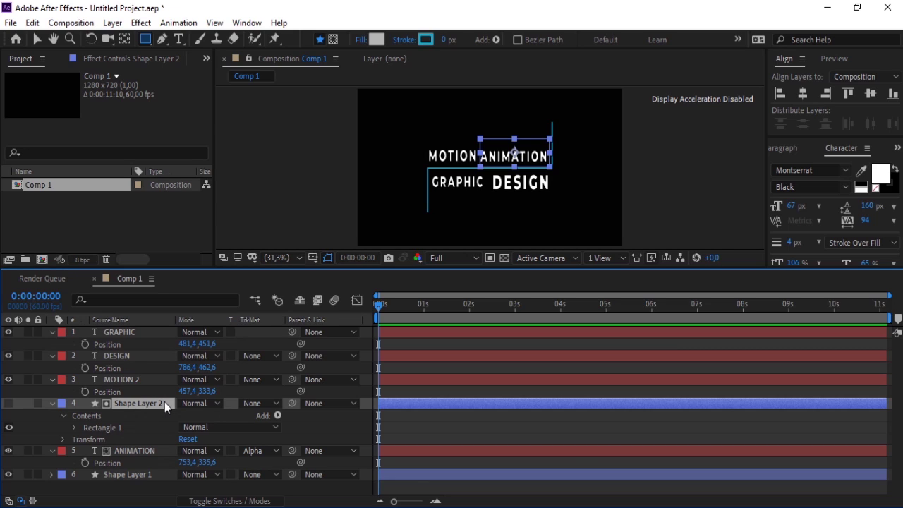
- Duplicate the rectangle as Shape Layer 3, place it above MOTION 2, and slide it over MOTION
{"action": "key", "text": "ctrl+d"}
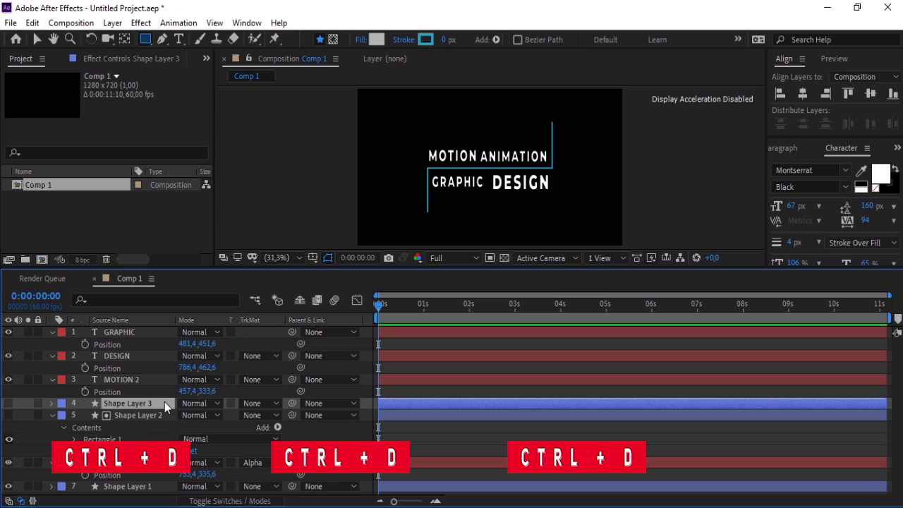
{"action": "left_click_drag", "start_coordinate": [164, 402], "coordinate": [147, 371]}
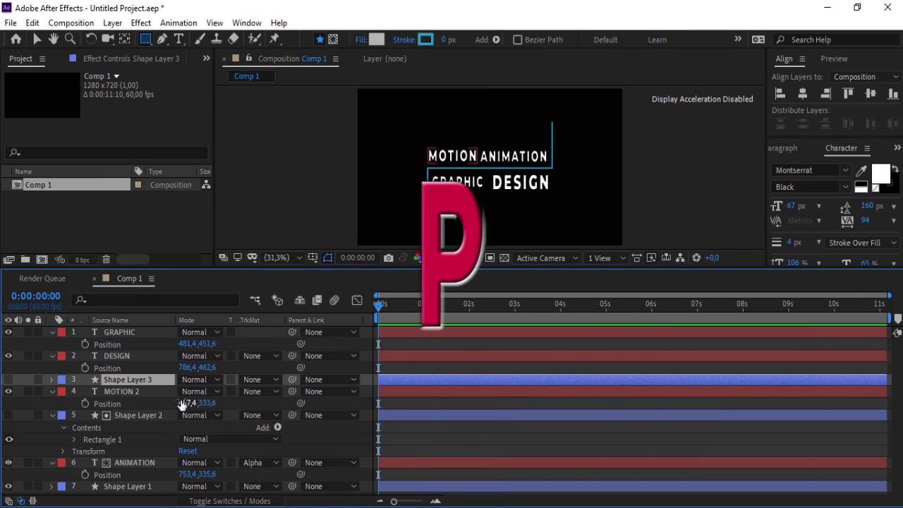
{"action": "key", "text": "p"}
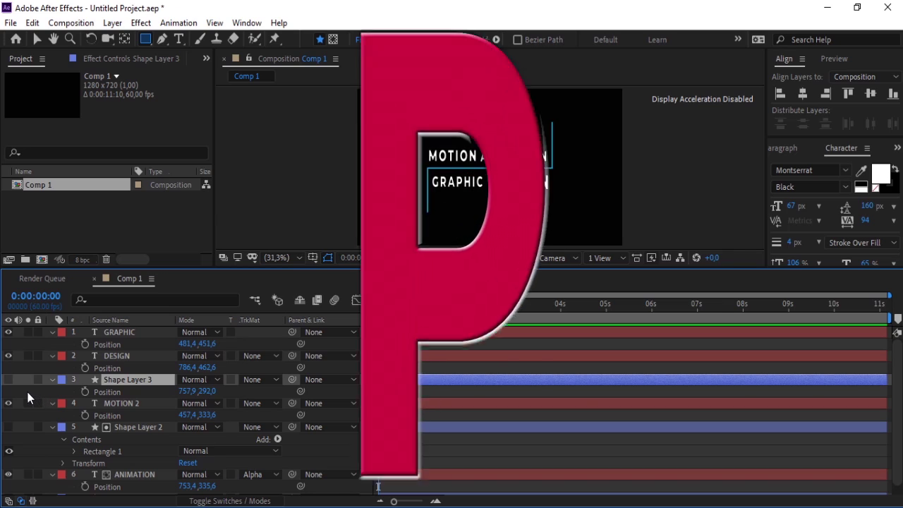
{"action": "left_click", "coordinate": [9, 380]}
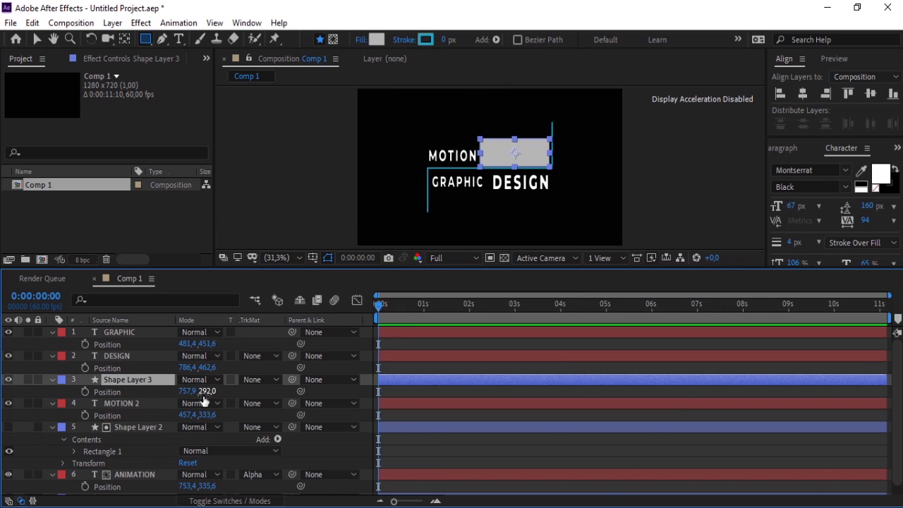
{"action": "left_click_drag", "start_coordinate": [205, 392], "coordinate": [199, 392]}
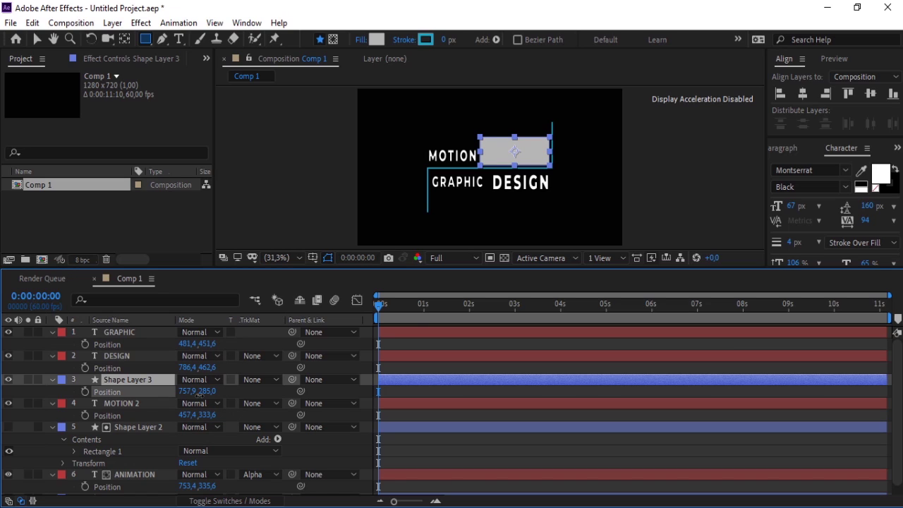
{"action": "mouse_move", "coordinate": [191, 392]}
{"action": "left_mouse_down"}
{"action": "mouse_move", "coordinate": [21, 391]}
{"action": "mouse_move", "coordinate": [30, 415]}
{"action": "left_mouse_up"}
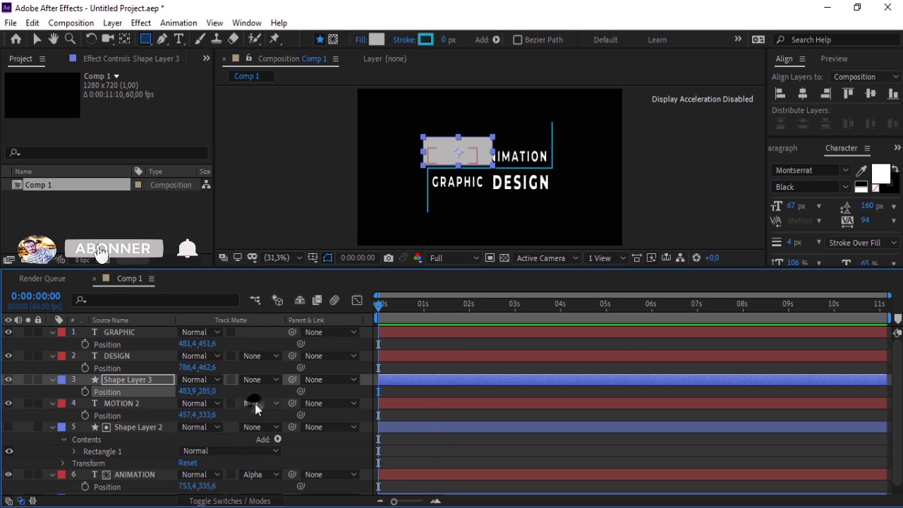
- Set MOTION 2's track matte to Alpha Matte 'Shape Layer 3'
{"action": "left_click", "coordinate": [254, 404]}
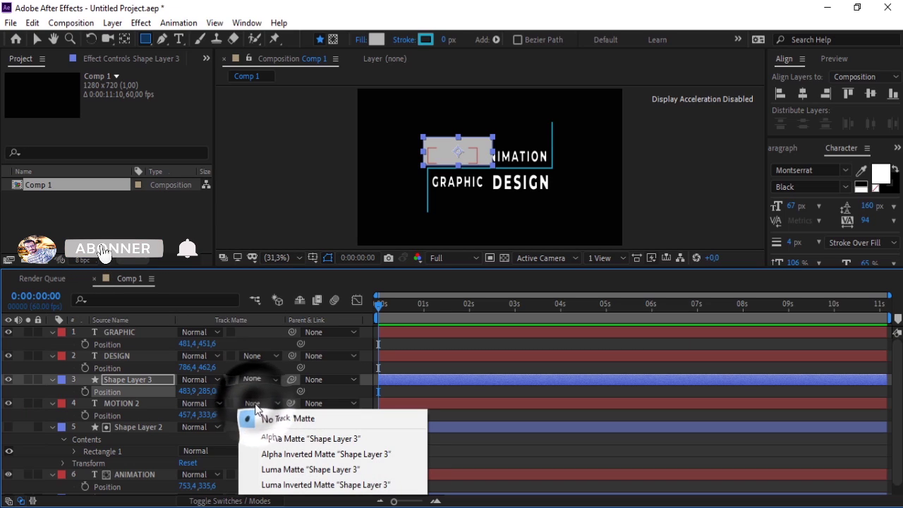
{"action": "left_click", "coordinate": [345, 439]}
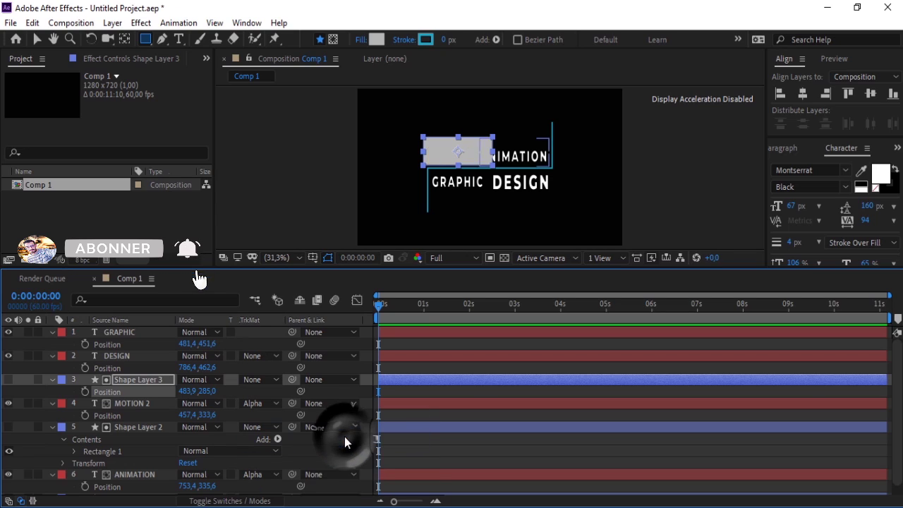
{"action": "left_click", "coordinate": [146, 379]}
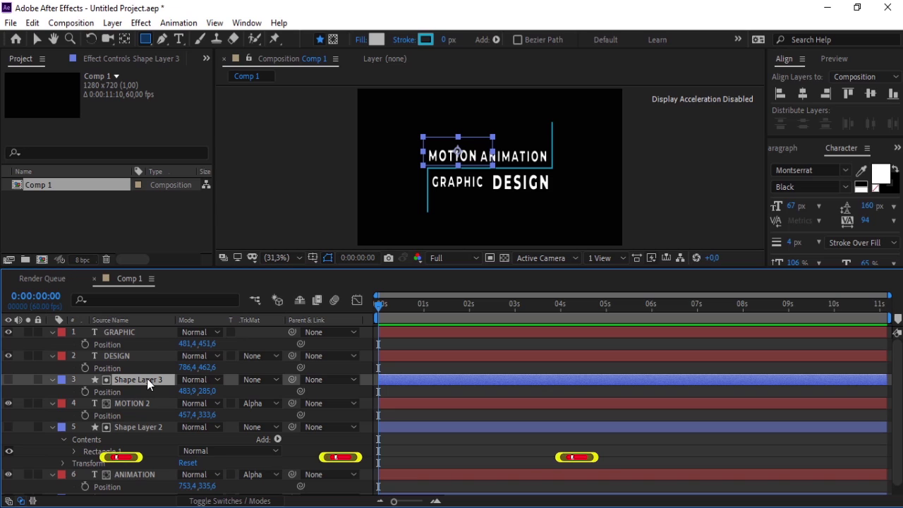
- Duplicate Shape Layer 3 and place the copy, Shape Layer 4, above DESIGN
{"action": "key", "text": "ctrl+d"}
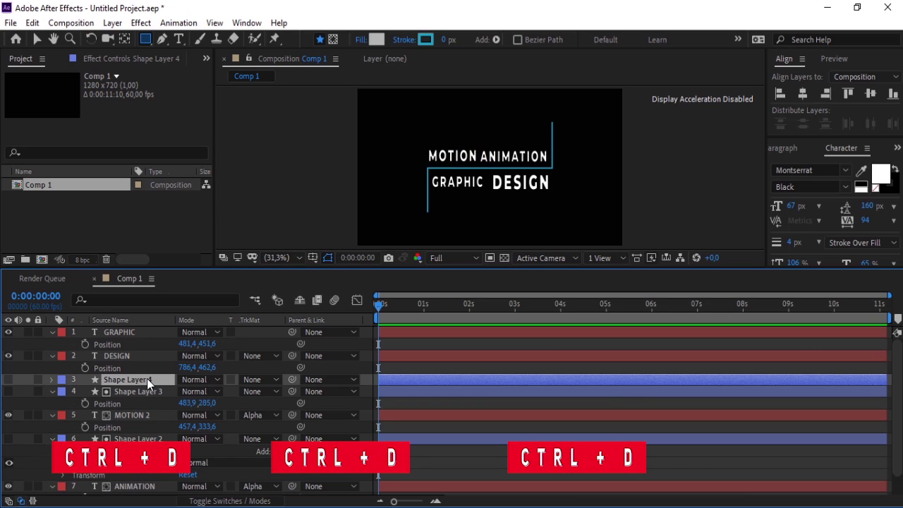
{"action": "left_click_drag", "start_coordinate": [147, 378], "coordinate": [132, 370]}
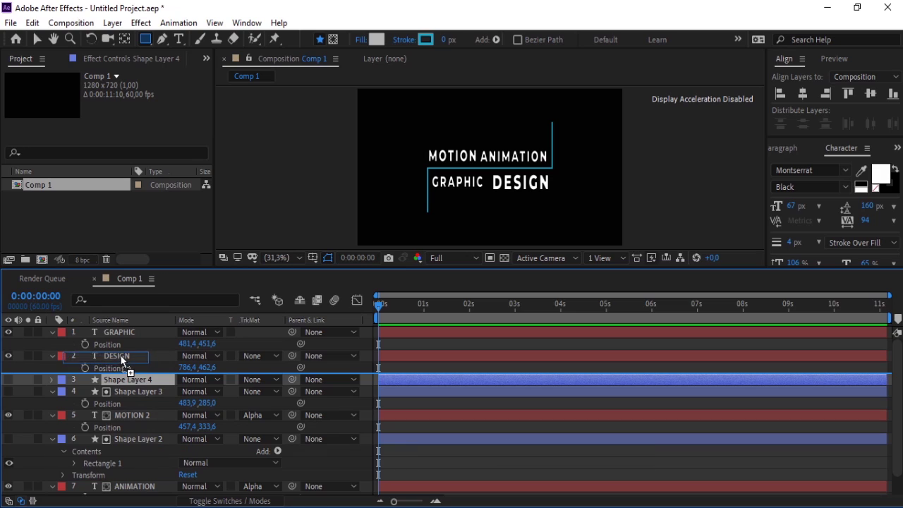
{"action": "mouse_move", "coordinate": [132, 370]}
{"action": "left_mouse_down"}
{"action": "mouse_move", "coordinate": [118, 354]}
{"action": "mouse_move", "coordinate": [152, 367]}
{"action": "left_mouse_up"}
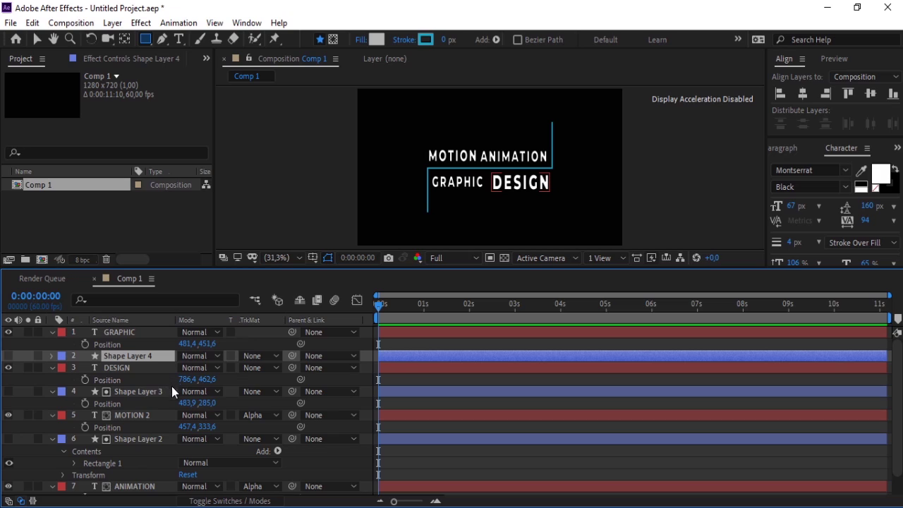
- Duplicate Shape Layer 2 and move the copy, Shape Layer 5, to the top above GRAPHIC
{"action": "left_click", "coordinate": [135, 441]}
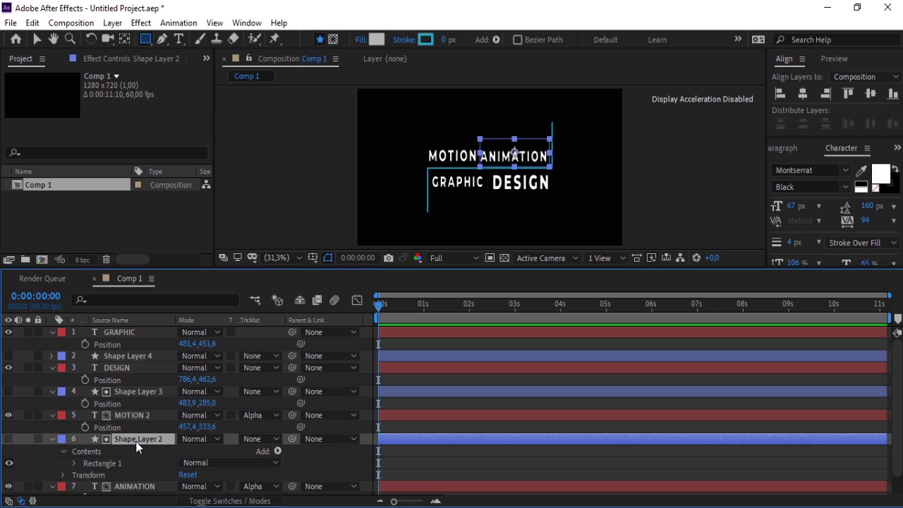
{"action": "key", "text": "ctrl+d"}
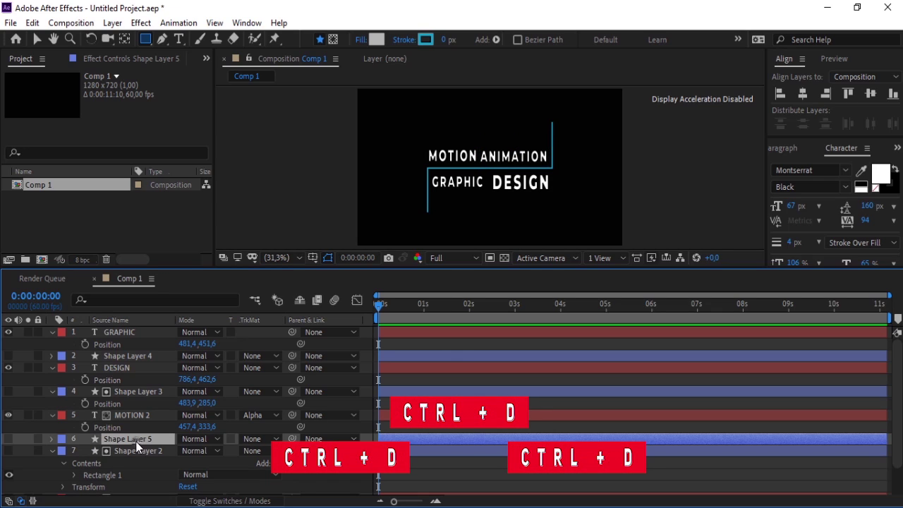
{"action": "left_click_drag", "start_coordinate": [135, 441], "coordinate": [117, 328]}
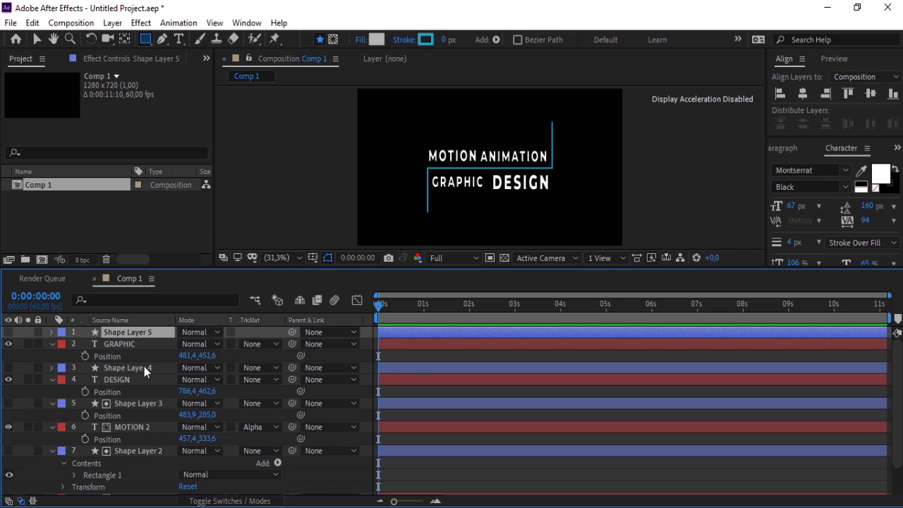
- Show Position for Shape Layers 4 and 5, nudging GRAPHIC's position and restoring it
{"action": "left_click", "coordinate": [143, 366], "text": "ctrl"}
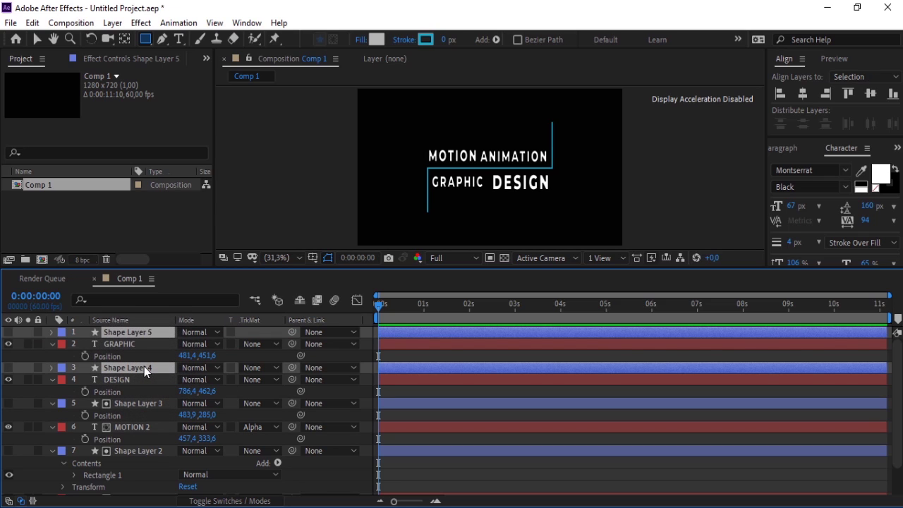
{"action": "key", "text": "p"}
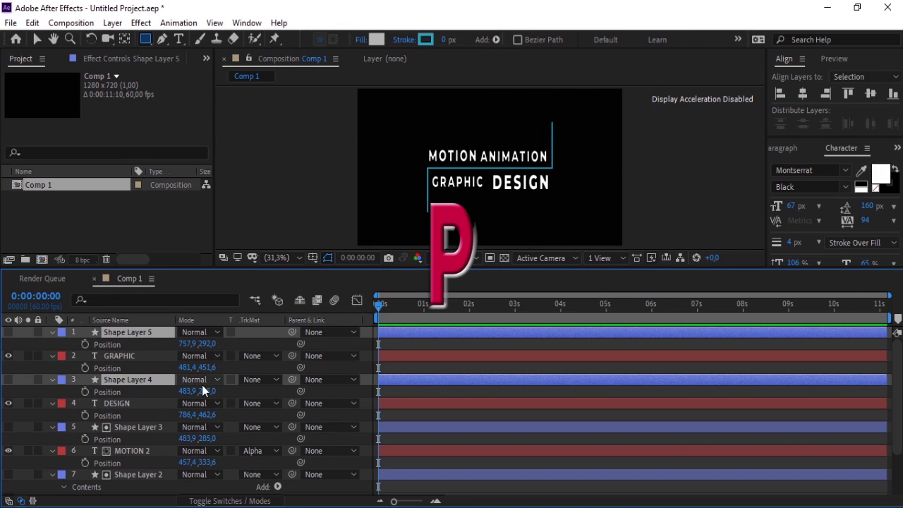
{"action": "left_click", "coordinate": [185, 367]}
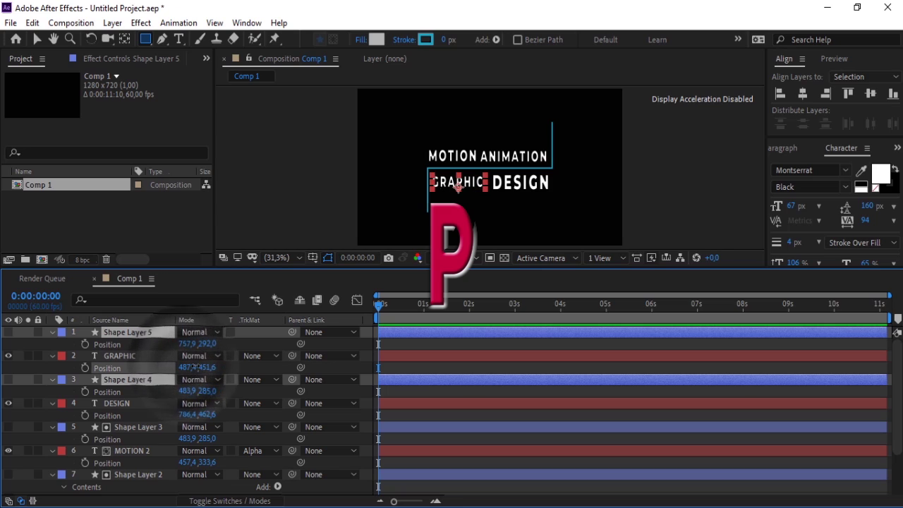
{"action": "left_click_drag", "start_coordinate": [195, 367], "coordinate": [197, 367]}
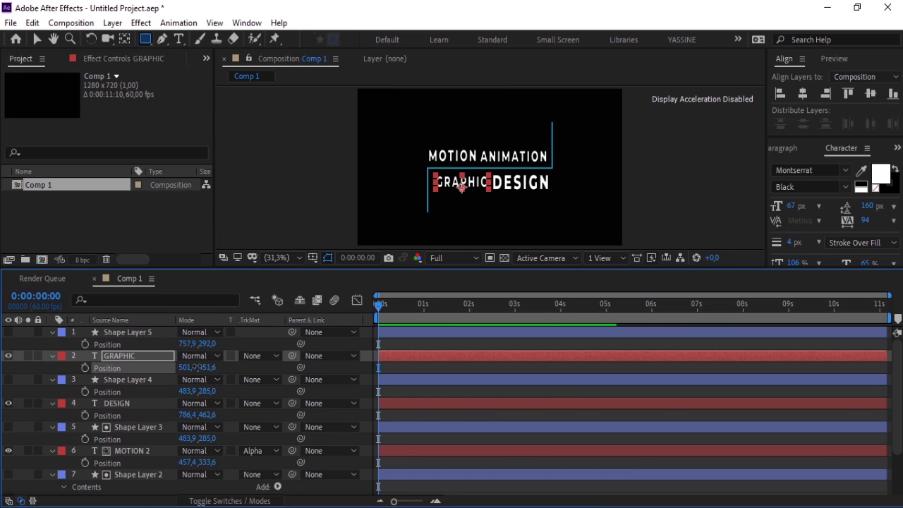
{"action": "left_click_drag", "start_coordinate": [196, 367], "coordinate": [186, 367]}
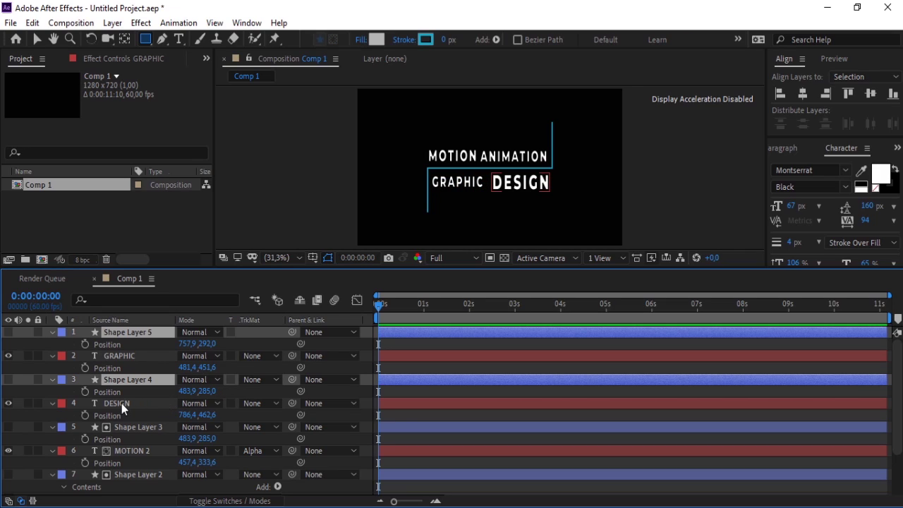
- Make both rectangles visible and move them down to Y 438 and 445 over GRAPHIC DESIGN
{"action": "left_click", "coordinate": [7, 381]}
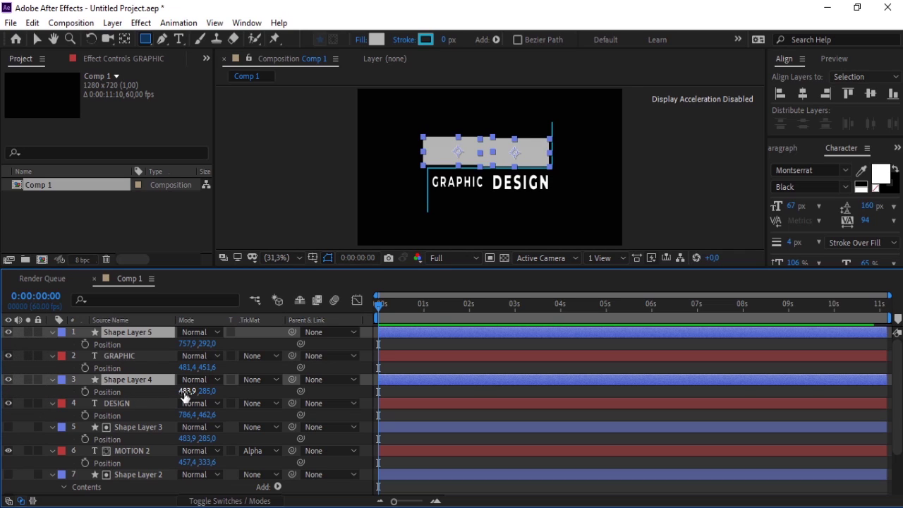
{"action": "left_click_drag", "start_coordinate": [204, 391], "coordinate": [301, 400]}
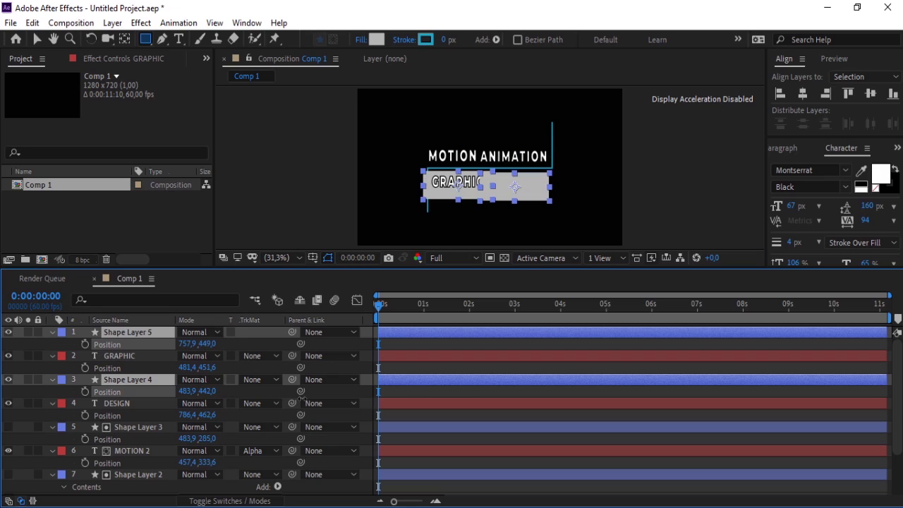
{"action": "left_click_drag", "start_coordinate": [301, 400], "coordinate": [298, 399]}
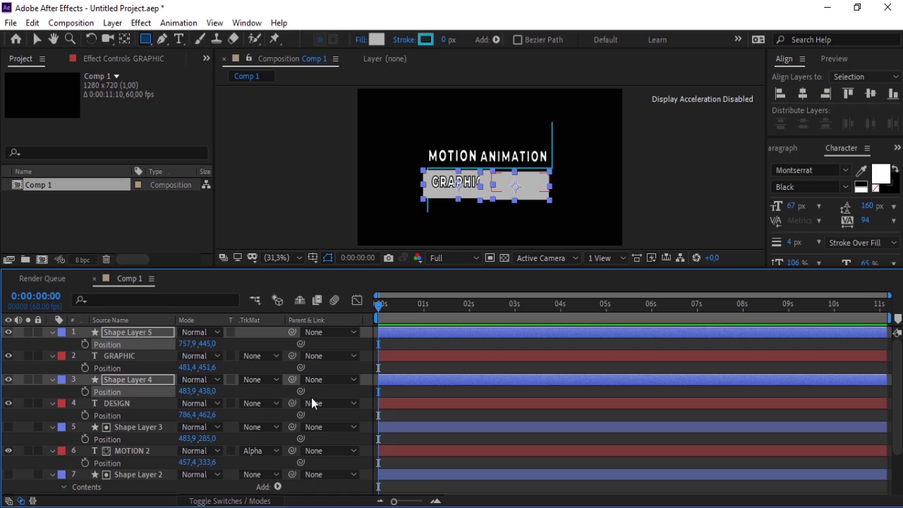
{"action": "key", "text": "ctrl+shift+a"}
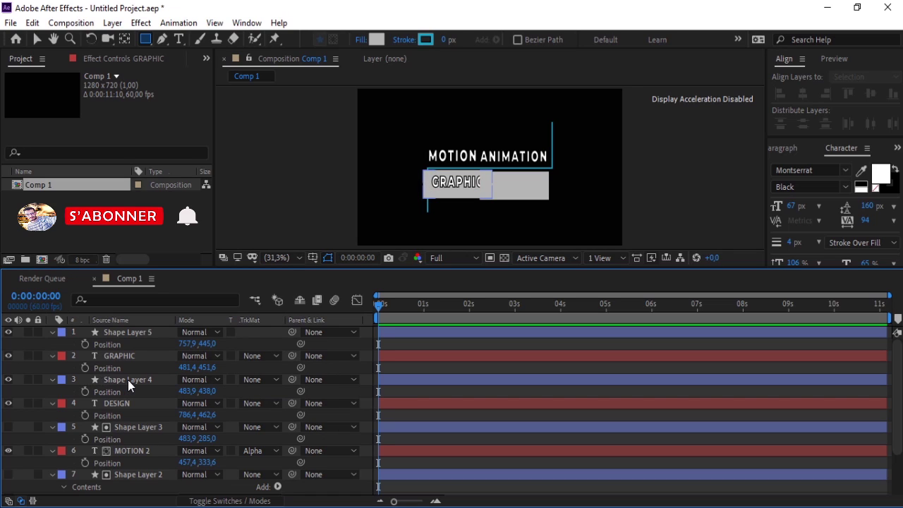
- Reorder the layers so Shape Layer 4 sits above GRAPHIC and Shape Layer 5 above DESIGN
{"action": "left_click", "coordinate": [126, 332]}
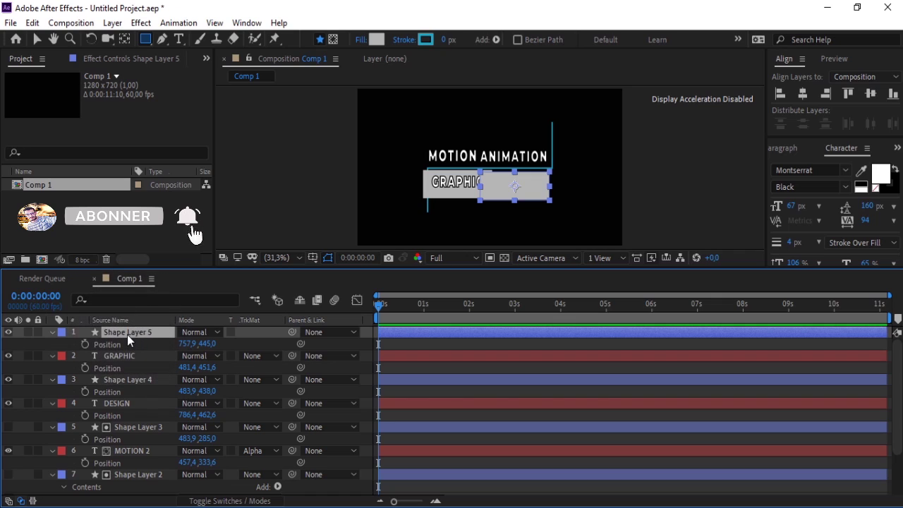
{"action": "left_click", "coordinate": [127, 334]}
{"action": "left_click_drag", "start_coordinate": [127, 335], "coordinate": [148, 371]}
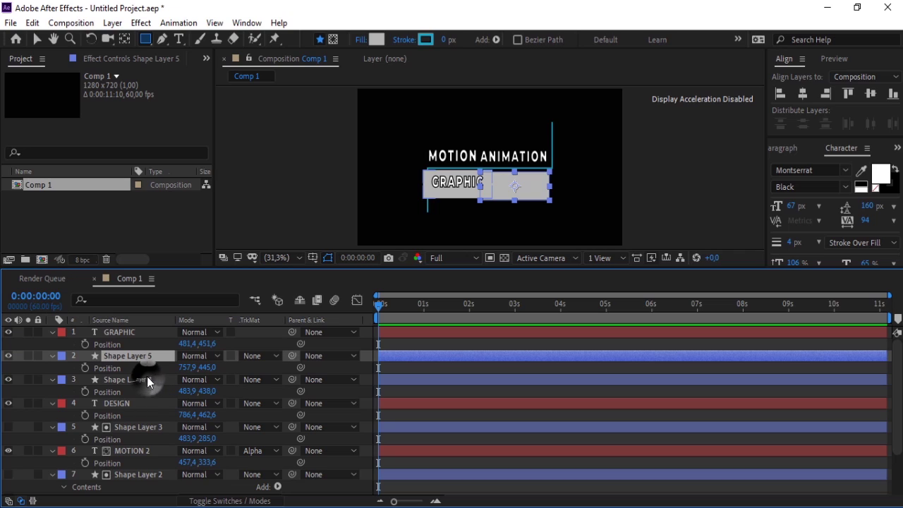
{"action": "left_click_drag", "start_coordinate": [147, 376], "coordinate": [126, 331]}
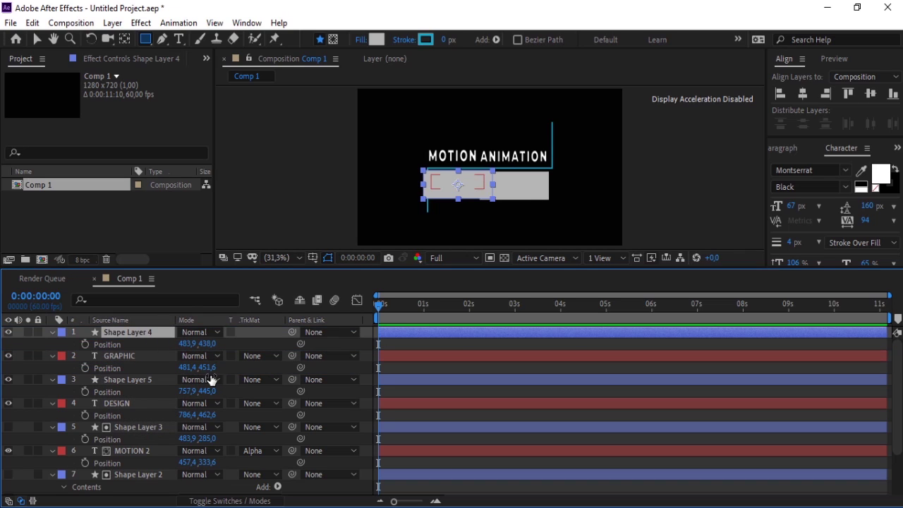
- Set GRAPHIC and DESIGN to use their rectangles as Alpha Matte track mattes
{"action": "left_click", "coordinate": [255, 357]}
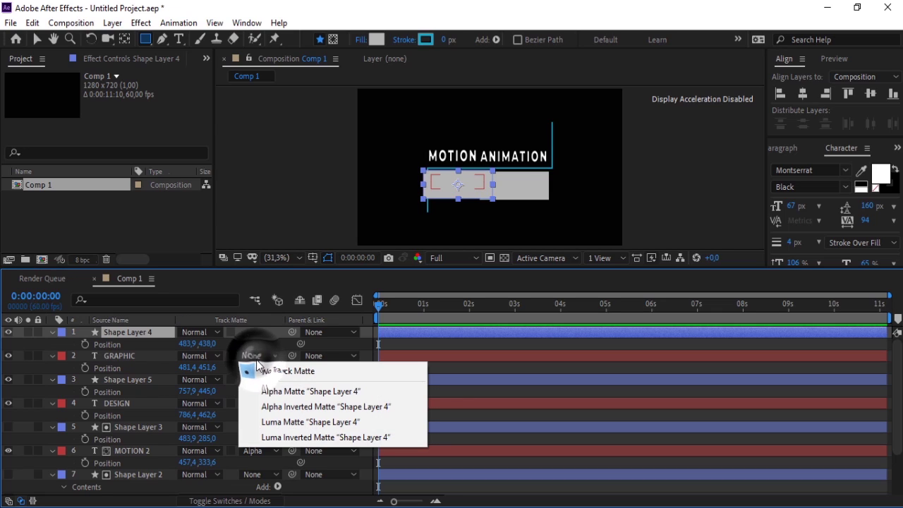
{"action": "left_click", "coordinate": [293, 391]}
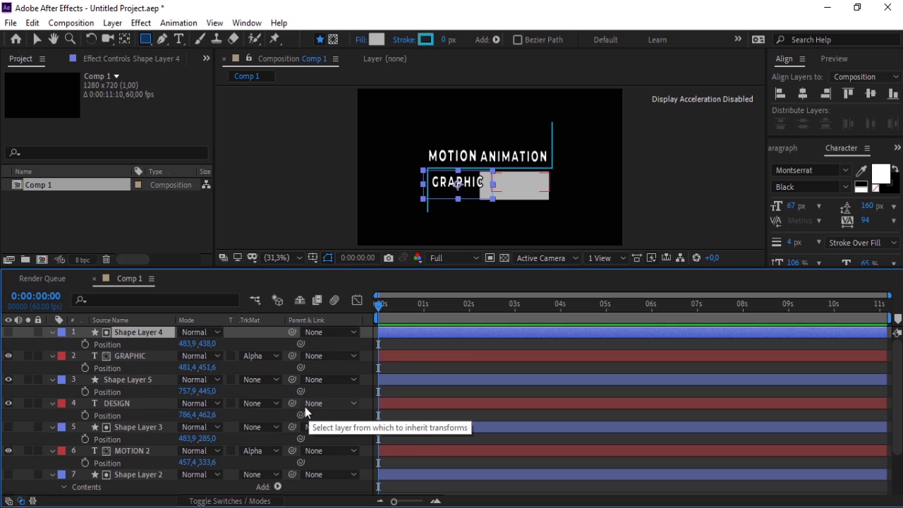
{"action": "left_click", "coordinate": [261, 402]}
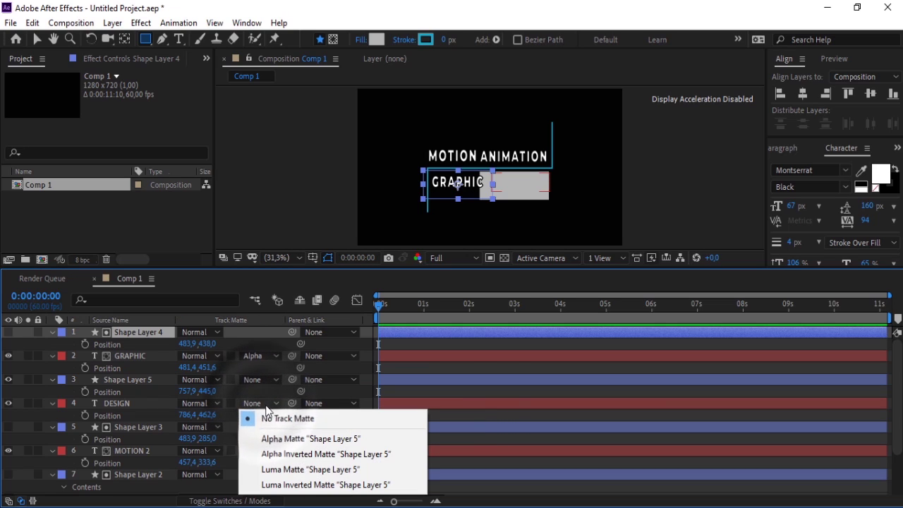
{"action": "left_click", "coordinate": [296, 439]}
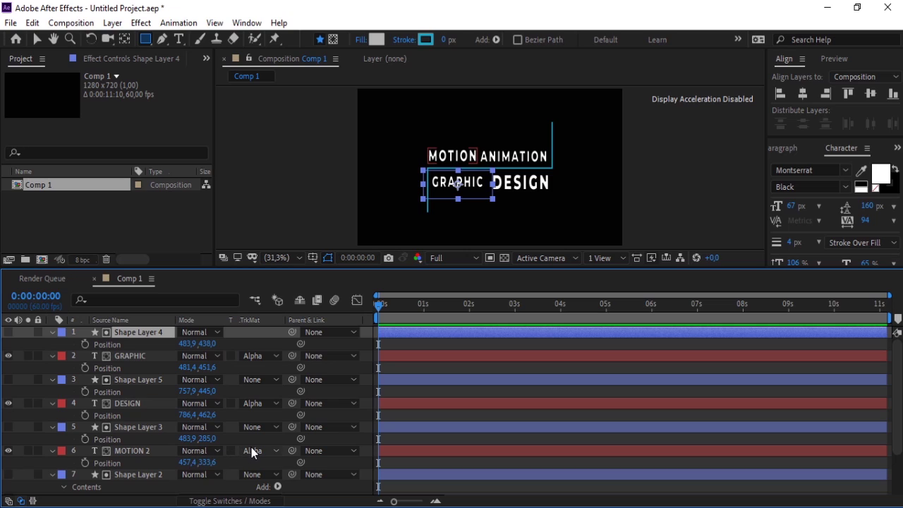
- Move the current time indicator to 0:00:04:21
{"action": "left_click", "coordinate": [487, 308]}
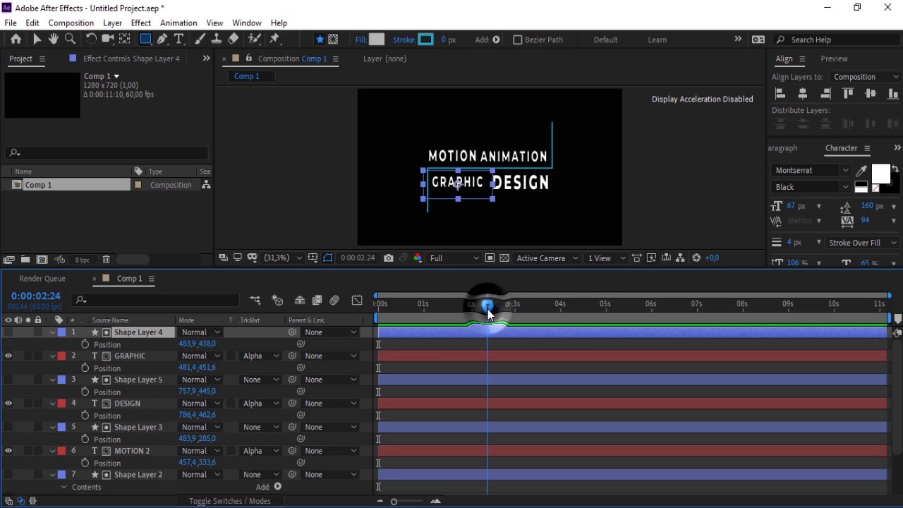
{"action": "left_click_drag", "start_coordinate": [487, 309], "coordinate": [501, 309]}
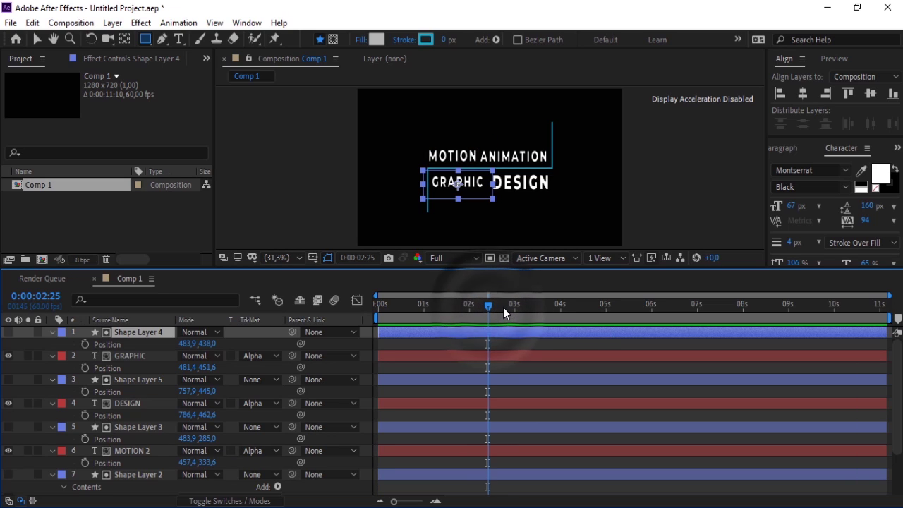
{"action": "left_click", "coordinate": [507, 309]}
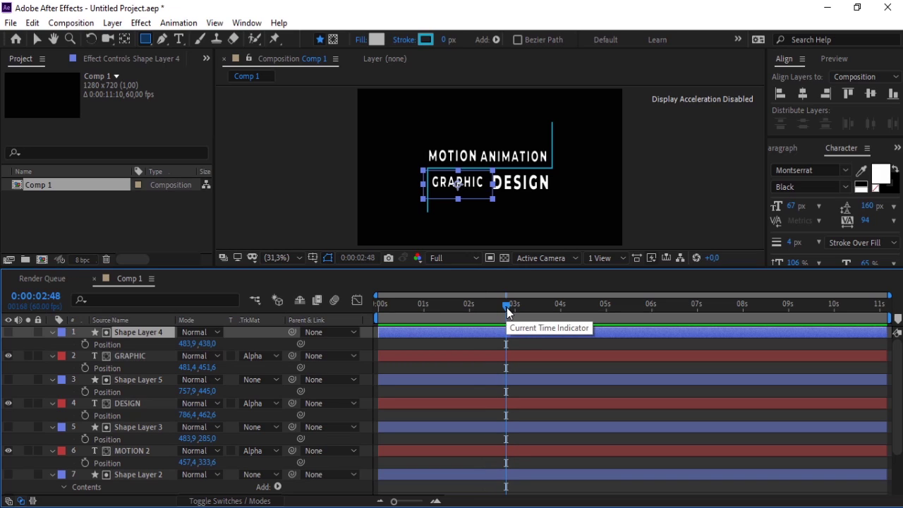
{"action": "left_click_drag", "start_coordinate": [506, 308], "coordinate": [577, 308]}
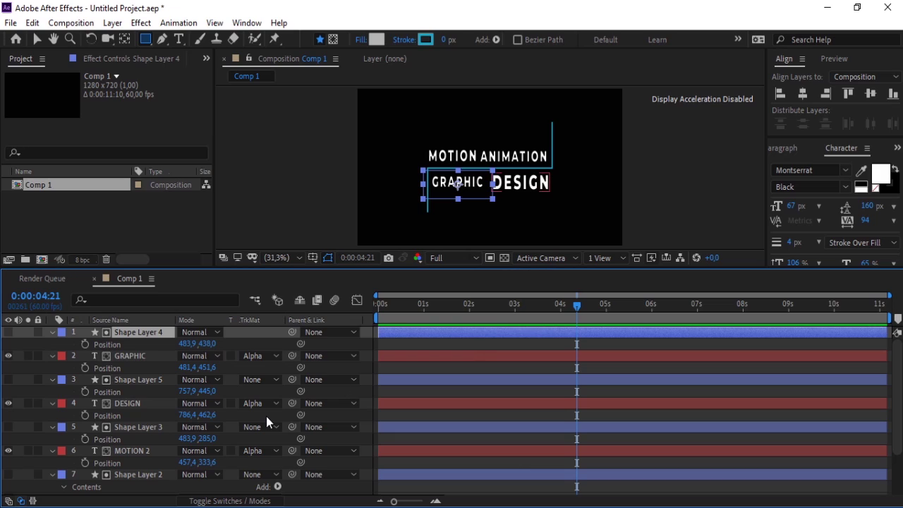
- Select the MOTION 2, DESIGN, GRAPHIC and ANIMATION text layers and show their Position properties
{"action": "left_click", "coordinate": [128, 453]}
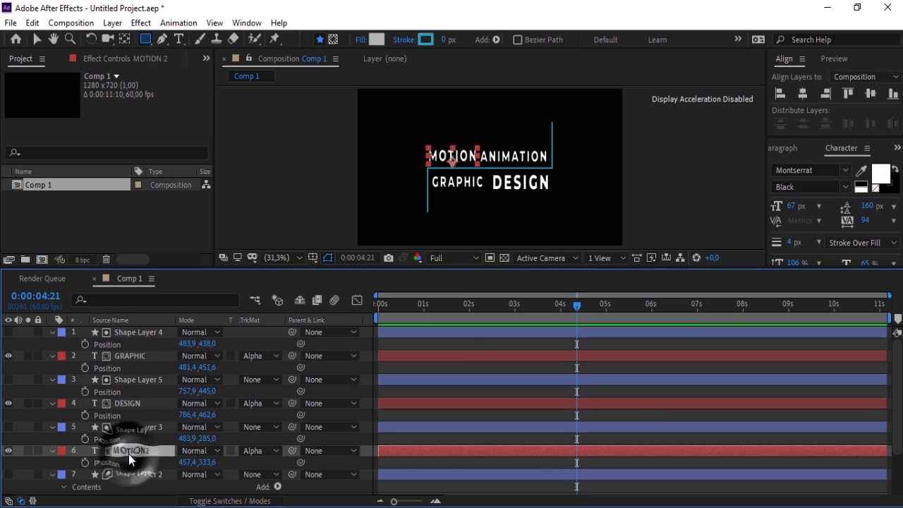
{"action": "left_click", "coordinate": [131, 406], "text": "ctrl"}
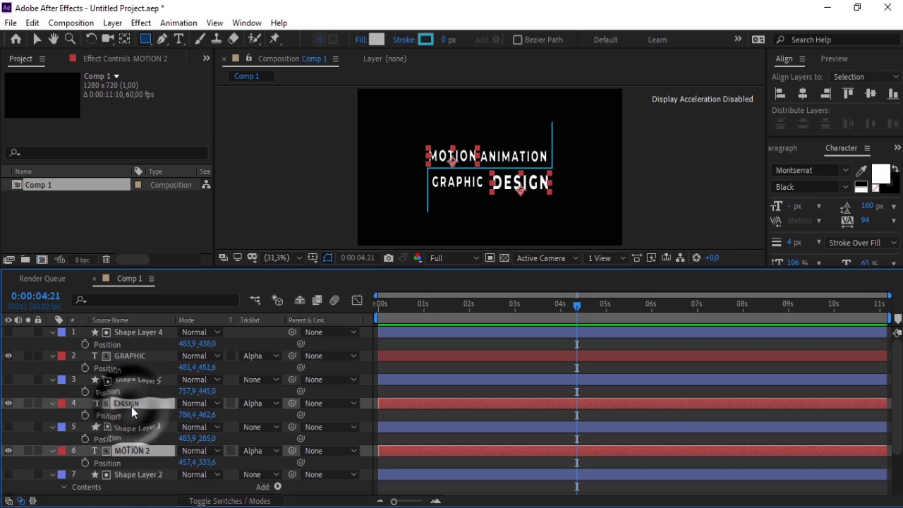
{"action": "left_click", "coordinate": [149, 357], "text": "ctrl"}
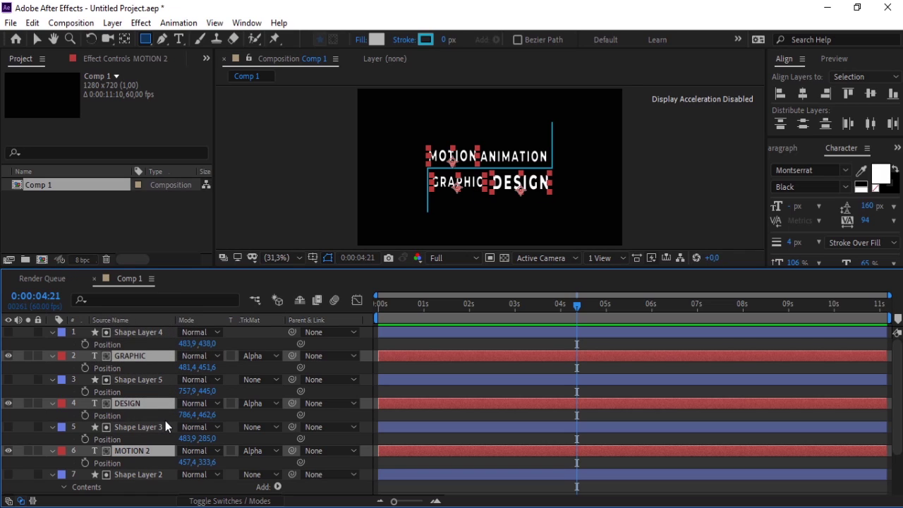
{"action": "scroll", "coordinate": [165, 420], "scroll_direction": "down", "scroll_amount": 2}
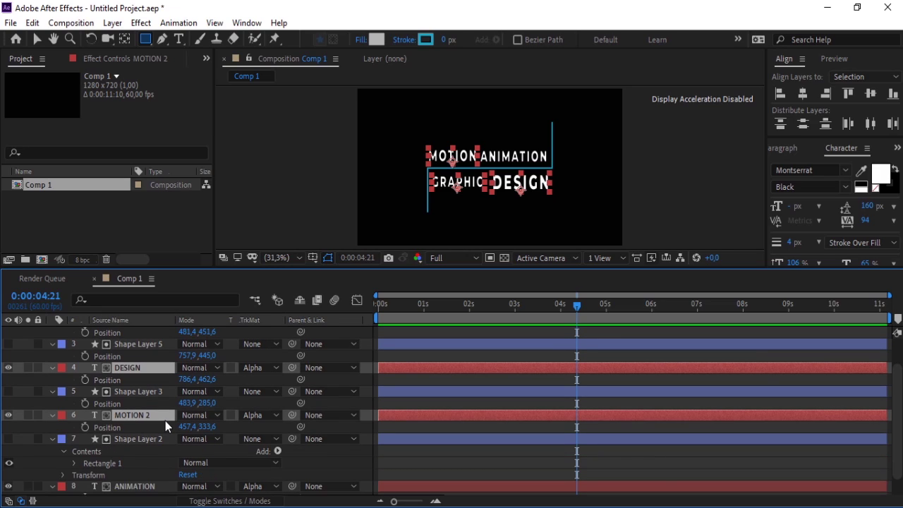
{"action": "left_click", "coordinate": [157, 486], "text": "ctrl"}
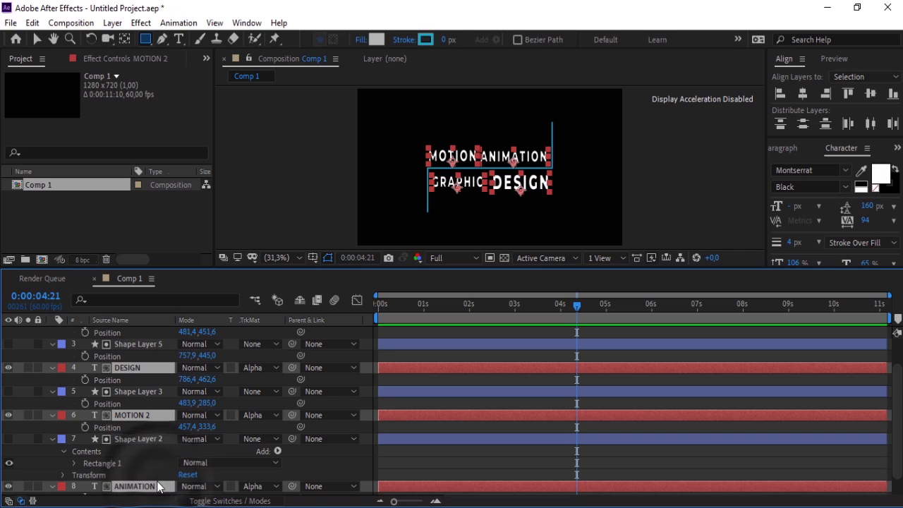
{"action": "key", "text": "p"}
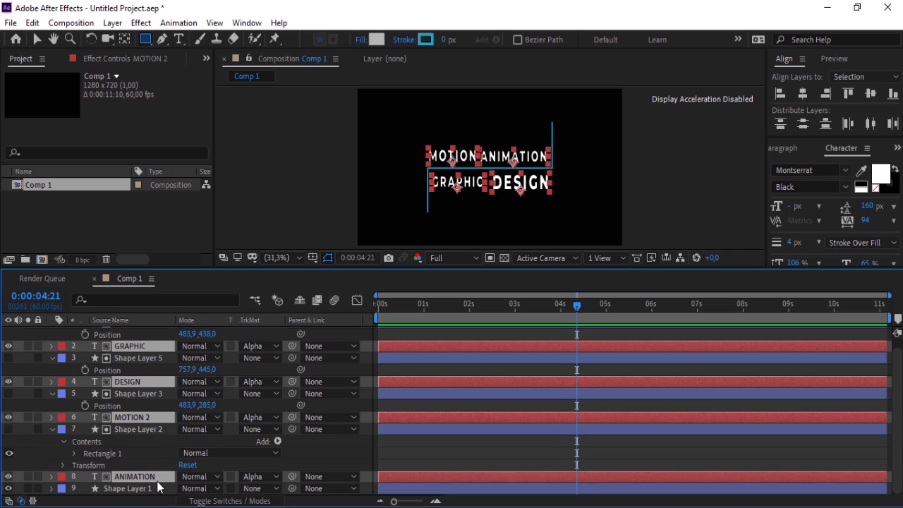
{"action": "key", "text": "p"}
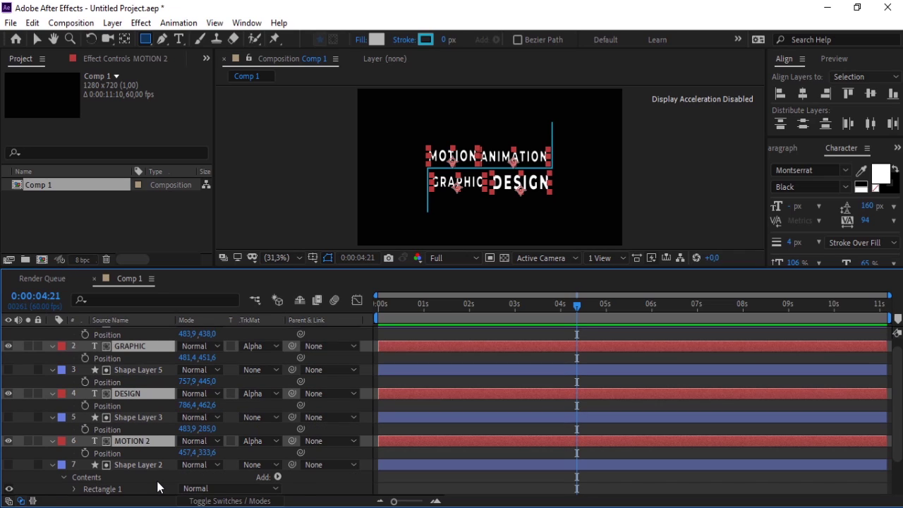
{"action": "key", "text": "p"}
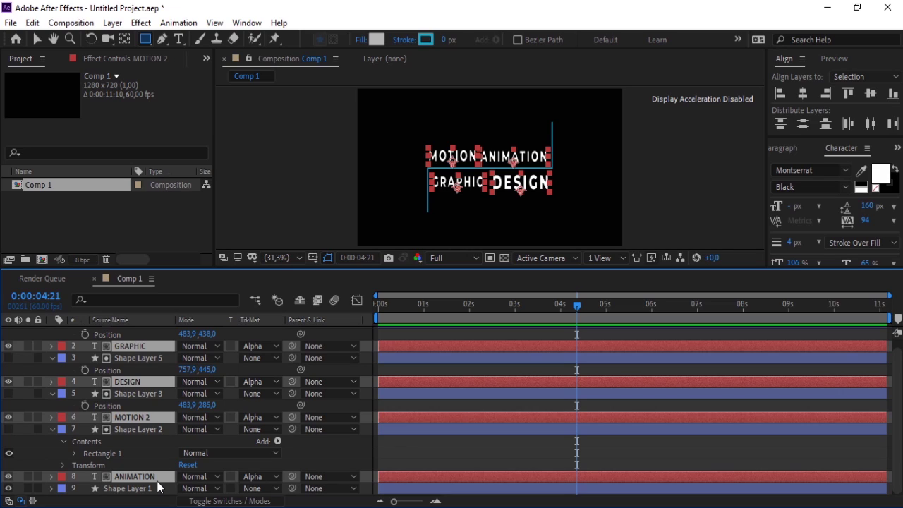
{"action": "key", "text": "p"}
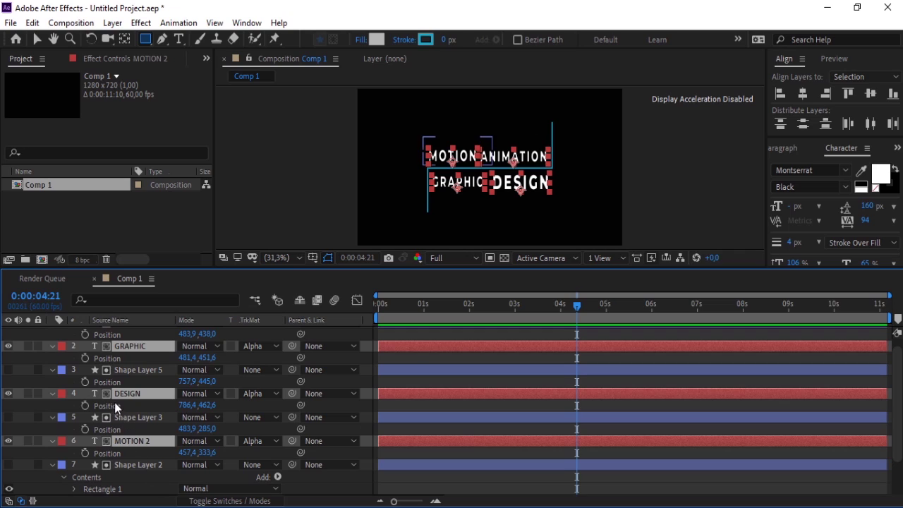
- Keyframe the text layers' resting positions, then move to 0:00:02:32 and deselect
{"action": "left_click", "coordinate": [86, 361]}
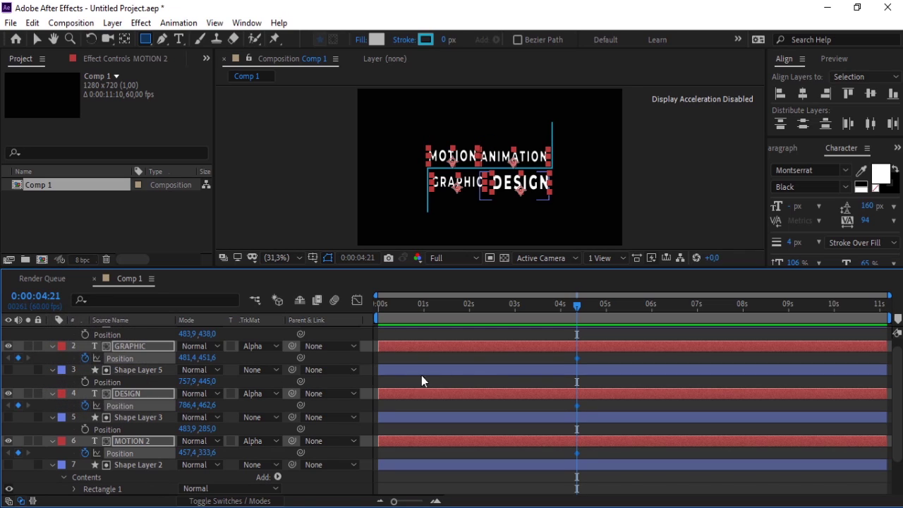
{"action": "left_click", "coordinate": [512, 314]}
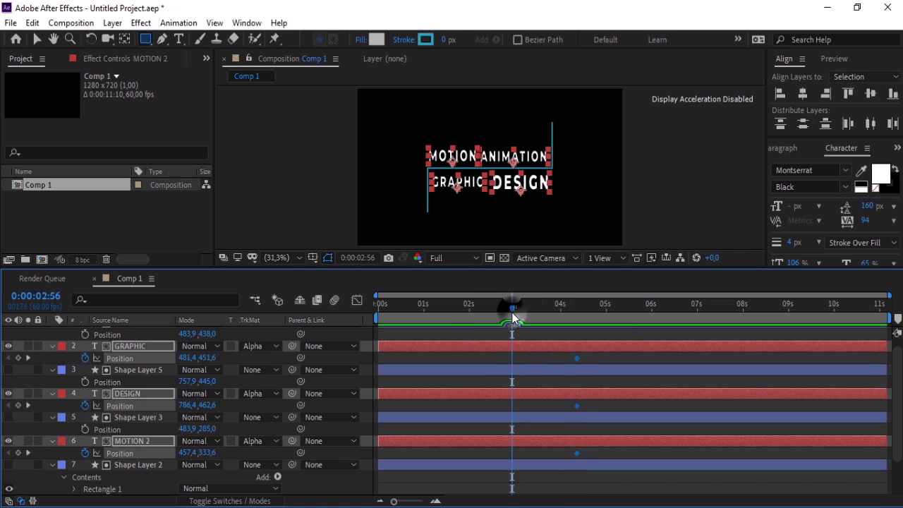
{"action": "left_click", "coordinate": [509, 312]}
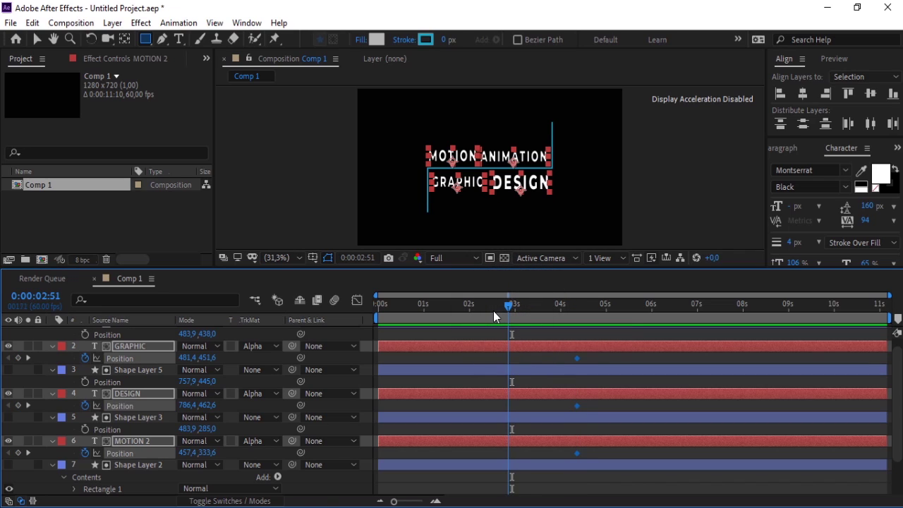
{"action": "left_click", "coordinate": [493, 312]}
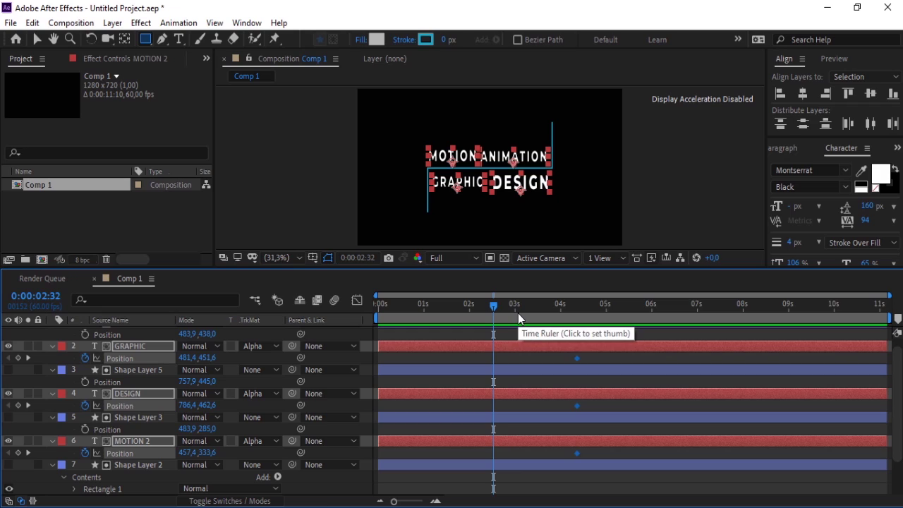
{"action": "left_click", "coordinate": [346, 478]}
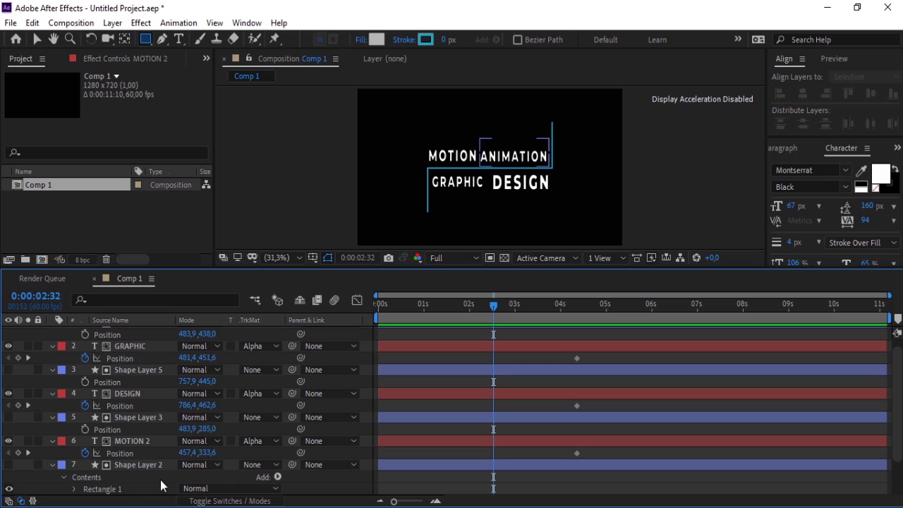
- Offset ANIMATION right, MOTION down and DESIGN up to hide them behind their mattes
{"action": "scroll", "coordinate": [161, 485], "scroll_direction": "down", "scroll_amount": 3}
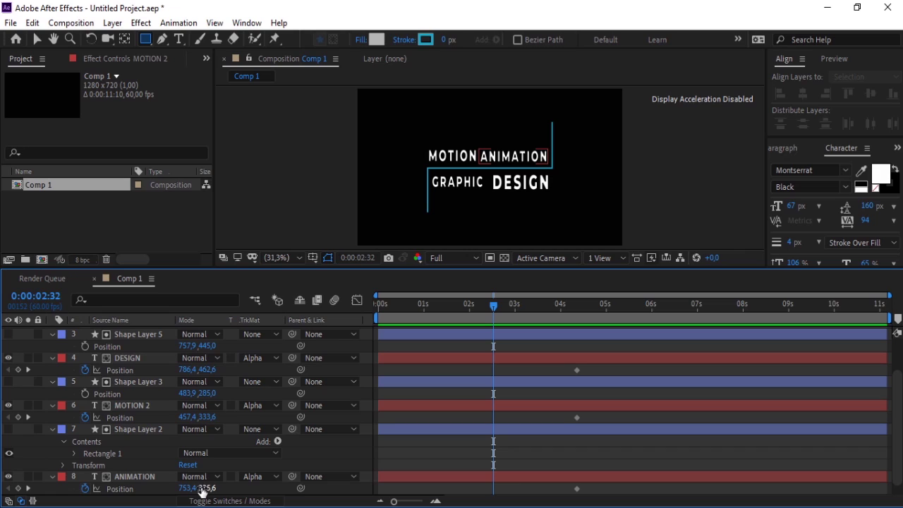
{"action": "left_click_drag", "start_coordinate": [202, 492], "coordinate": [222, 487]}
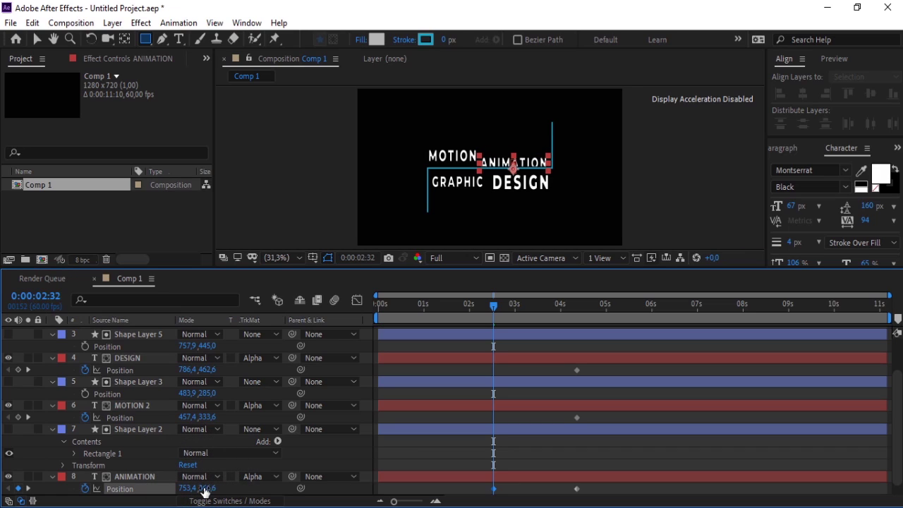
{"action": "left_click", "coordinate": [176, 488]}
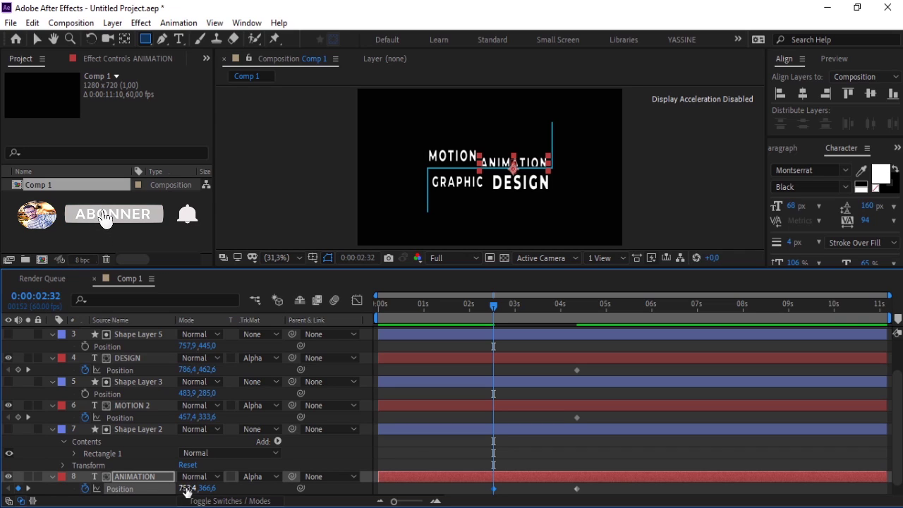
{"action": "key", "text": "ctrl+z"}
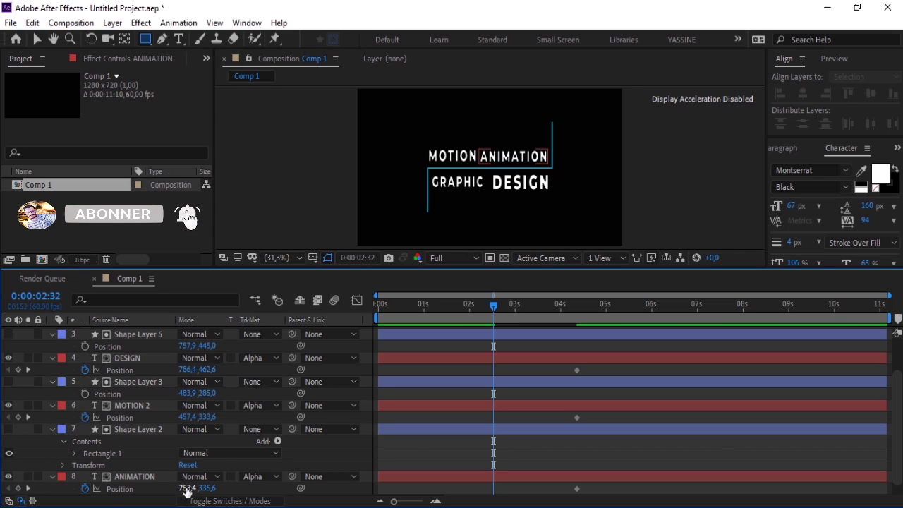
{"action": "left_click_drag", "start_coordinate": [186, 488], "coordinate": [390, 467]}
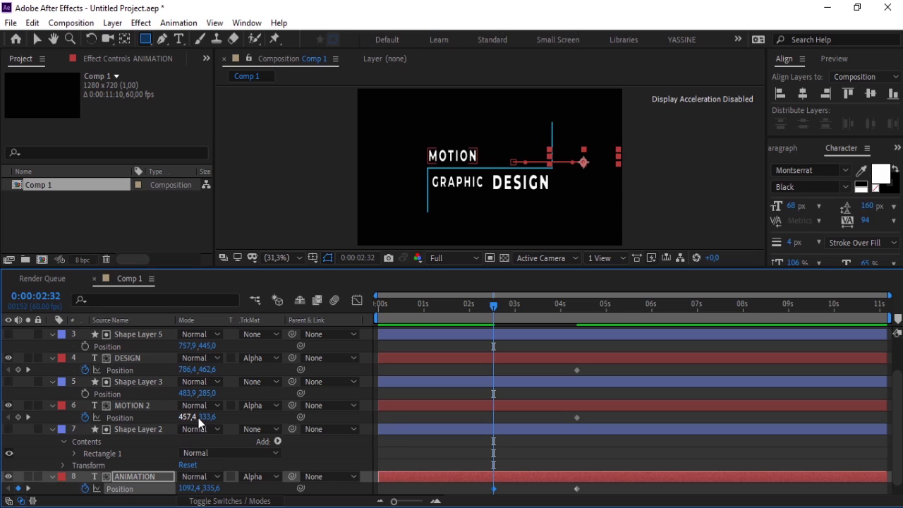
{"action": "left_click_drag", "start_coordinate": [204, 416], "coordinate": [268, 422]}
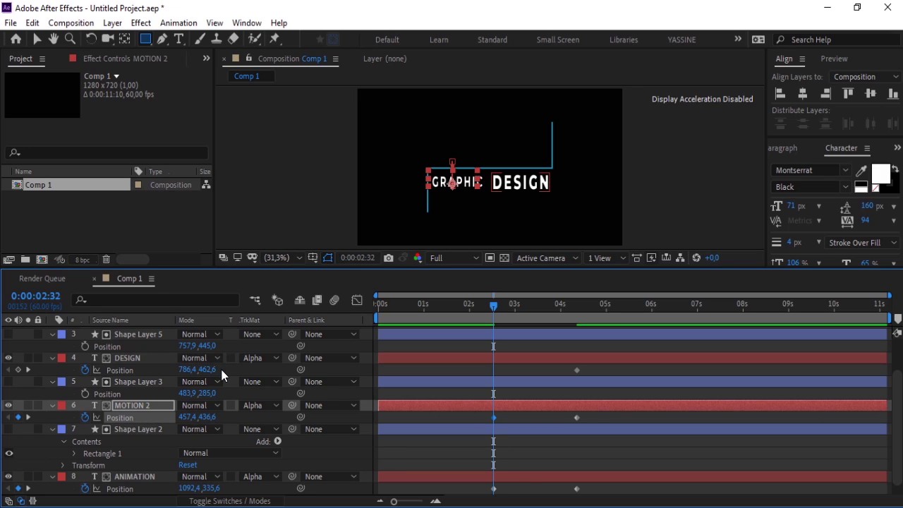
{"action": "left_click_drag", "start_coordinate": [206, 370], "coordinate": [144, 359]}
- Keyframe GRAPHIC's Position at 0:00:02:32 and slide it left to 188.4, 451.6
{"action": "left_click", "coordinate": [138, 359]}
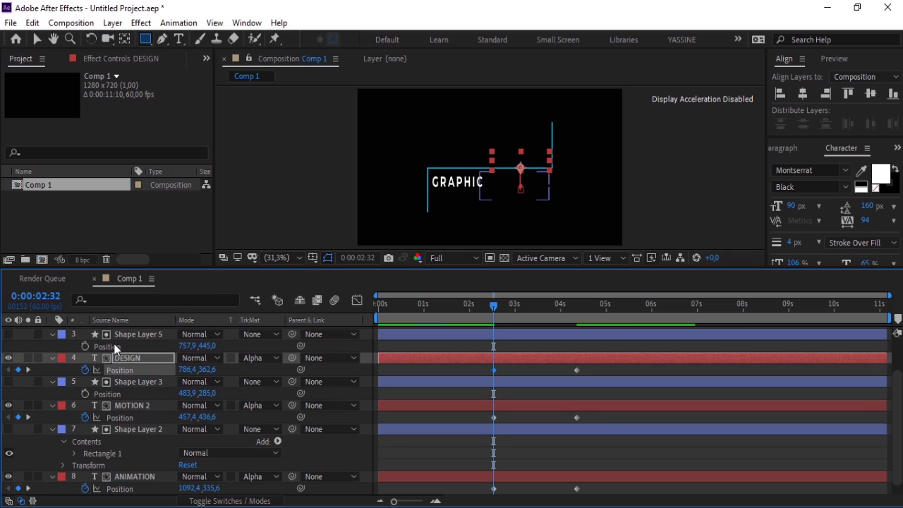
{"action": "scroll", "coordinate": [117, 348], "scroll_direction": "up", "scroll_amount": 1}
{"action": "scroll", "coordinate": [114, 348], "scroll_direction": "up", "scroll_amount": 1}
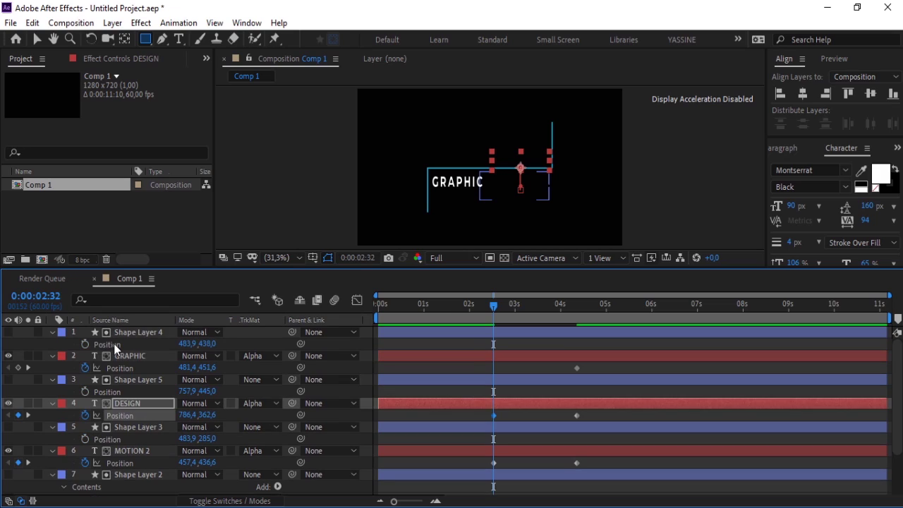
{"action": "left_click", "coordinate": [157, 351]}
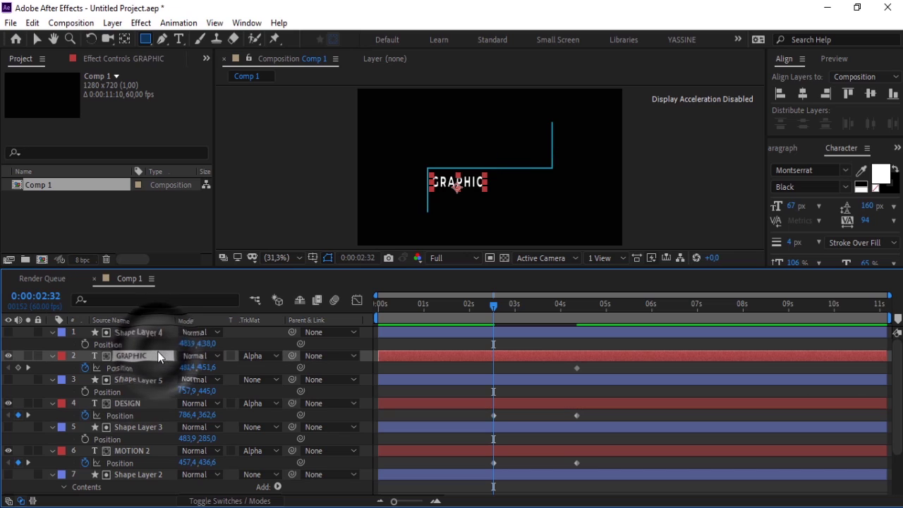
{"action": "left_click_drag", "start_coordinate": [209, 368], "coordinate": [140, 368]}
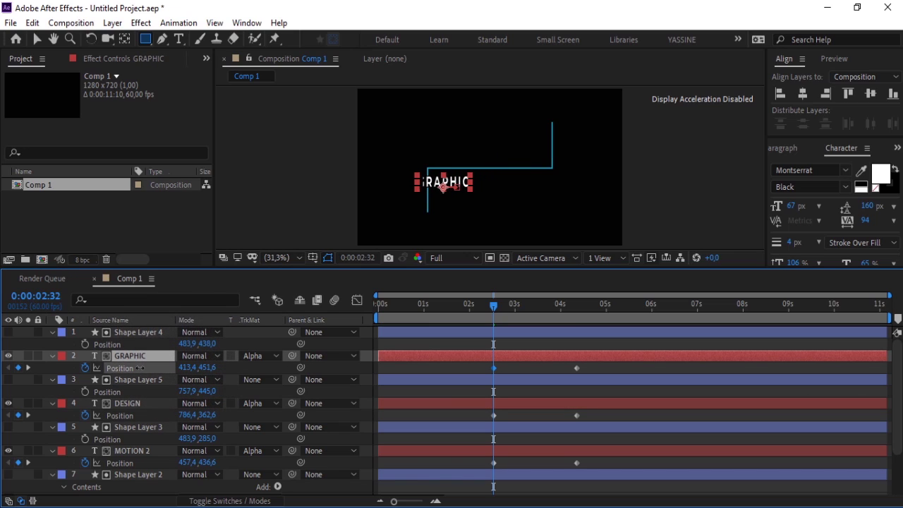
{"action": "left_click_drag", "start_coordinate": [84, 367], "coordinate": [3, 379]}
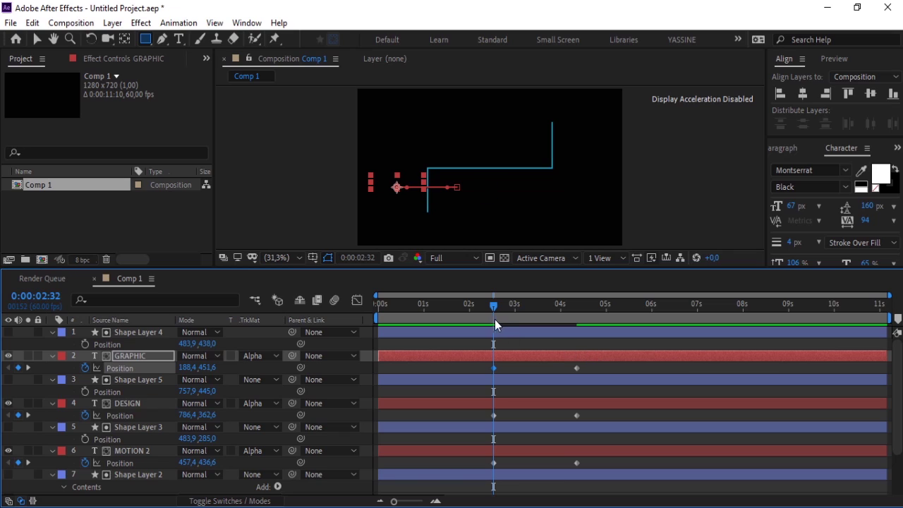
- End the work area at about 0:00:05:03 and play back the text slide-in from just before five seconds
{"action": "left_click", "coordinate": [608, 315]}
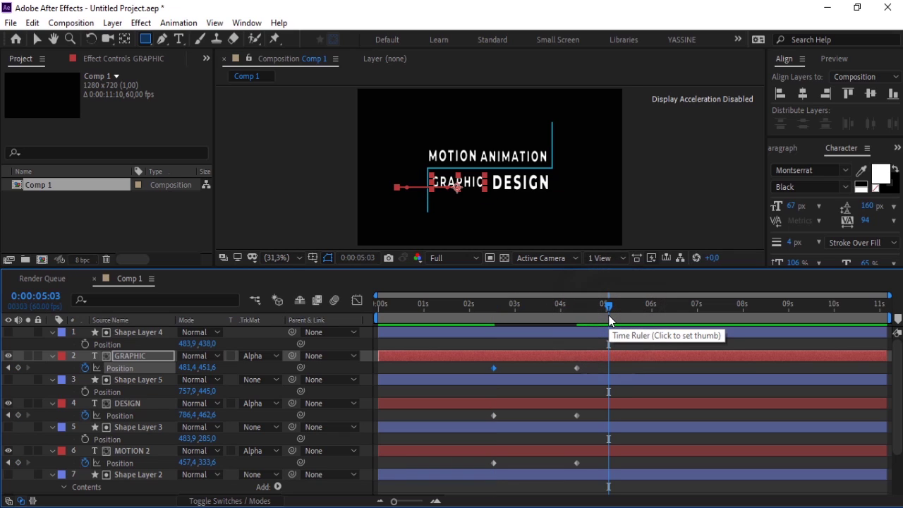
{"action": "key", "text": "n"}
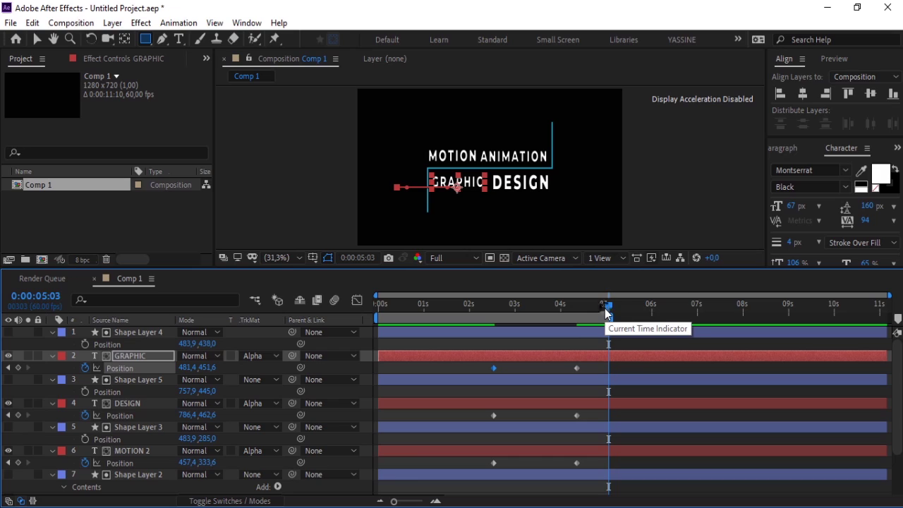
{"action": "left_click_drag", "start_coordinate": [605, 308], "coordinate": [599, 310]}
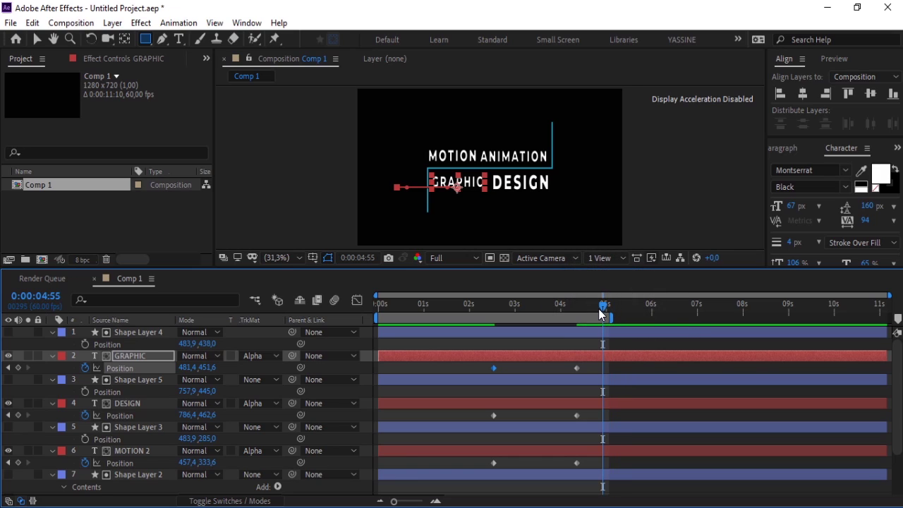
{"action": "key", "text": "ctrl+shift+h"}
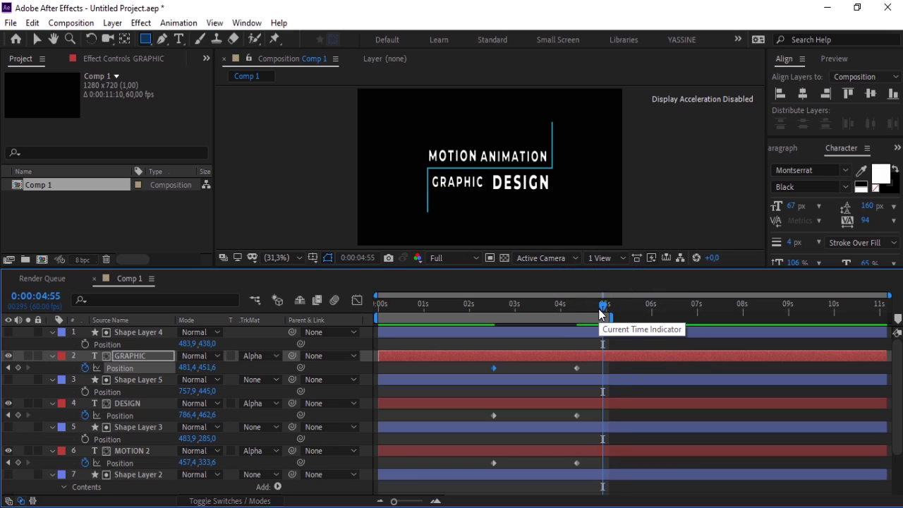
{"action": "key", "text": "space"}
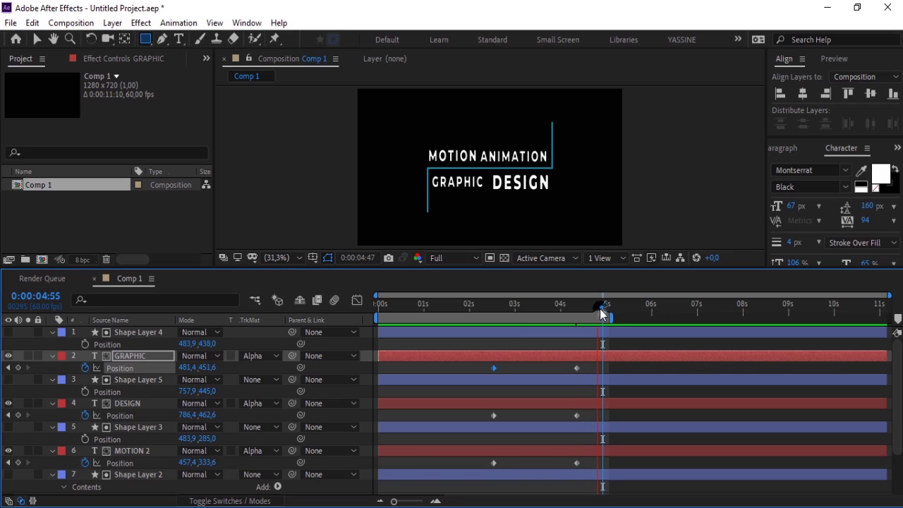
{"action": "left_click", "coordinate": [601, 314]}
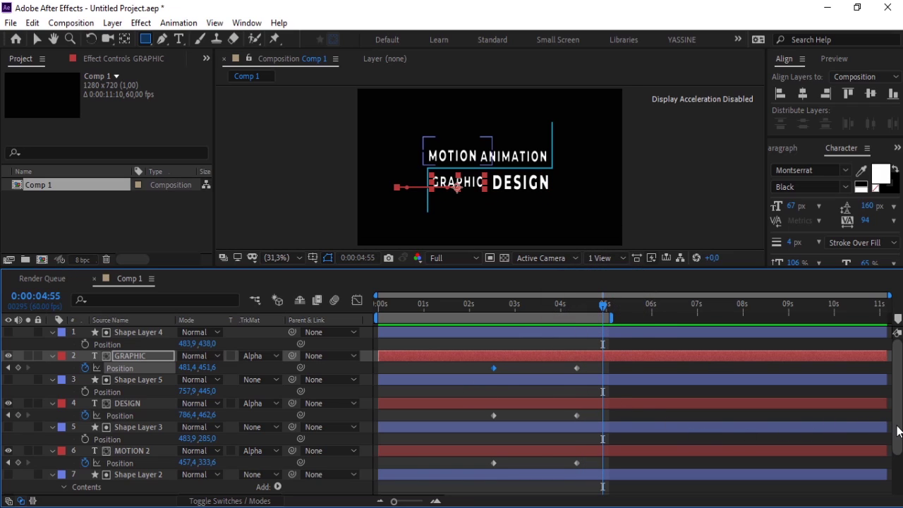
- Collapse Shape Layer 2, then expand Shape Layer 1 and select its Contents group
{"action": "scroll", "coordinate": [898, 431], "scroll_direction": "down", "scroll_amount": 3}
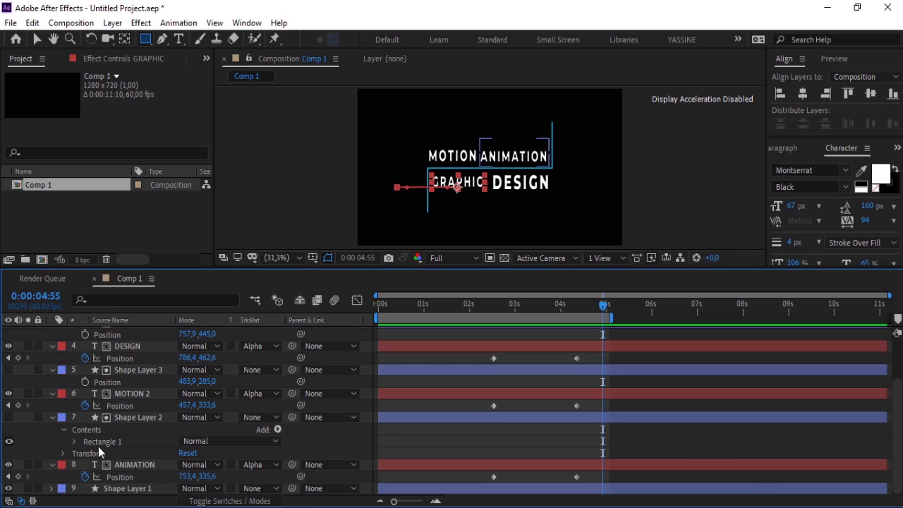
{"action": "left_click", "coordinate": [53, 420]}
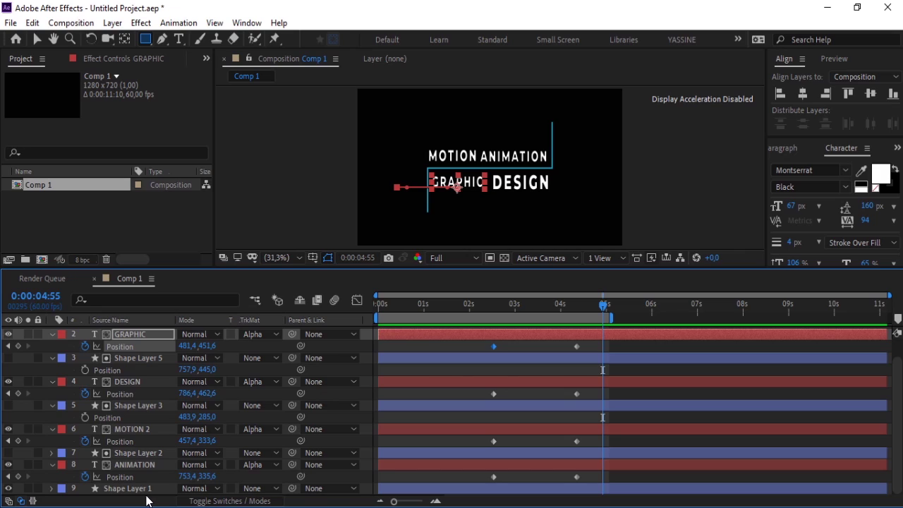
{"action": "left_click", "coordinate": [140, 489]}
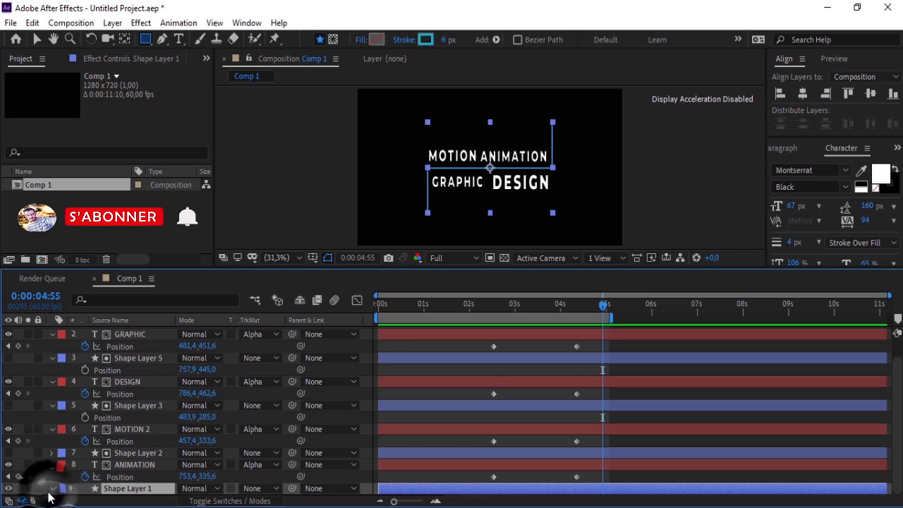
{"action": "left_click", "coordinate": [50, 488]}
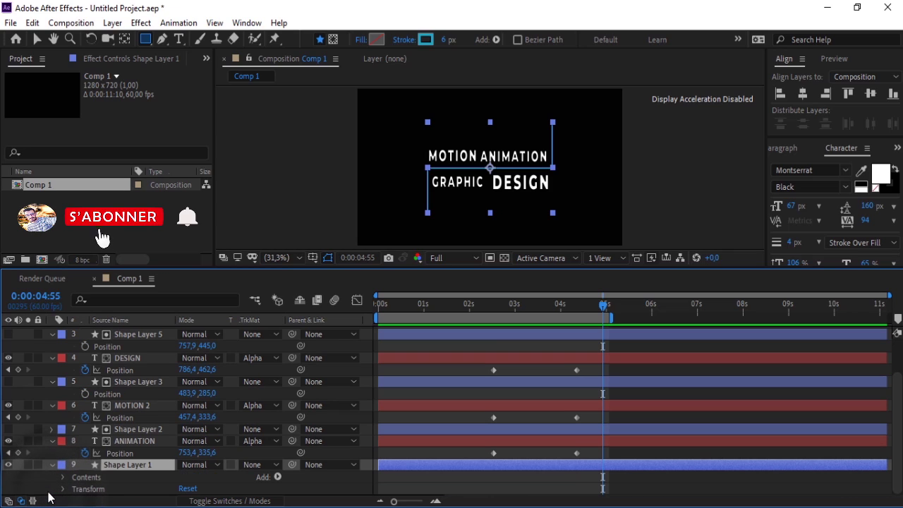
{"action": "left_click", "coordinate": [83, 476]}
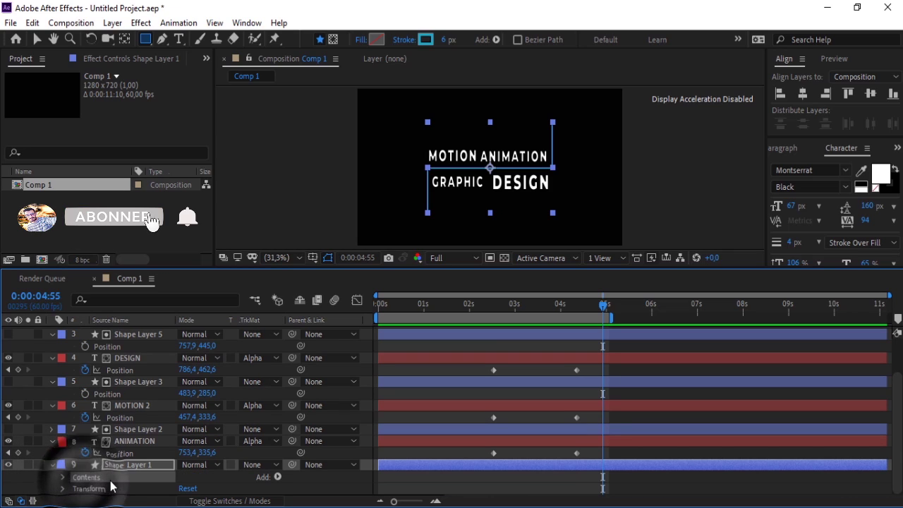
- Add Trim Paths 1 to Shape Layer 1 and set Stroke 1's Line Cap to Round Cap
{"action": "left_click", "coordinate": [277, 477]}
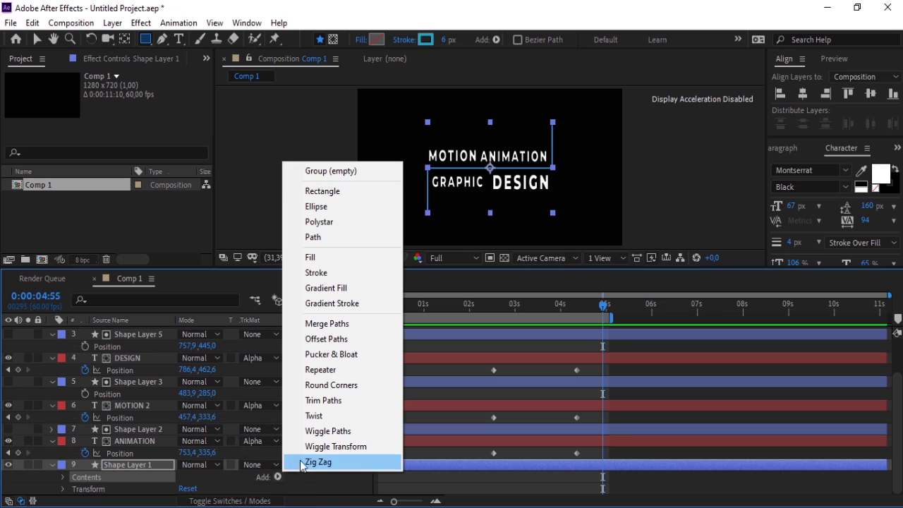
{"action": "left_click", "coordinate": [375, 399]}
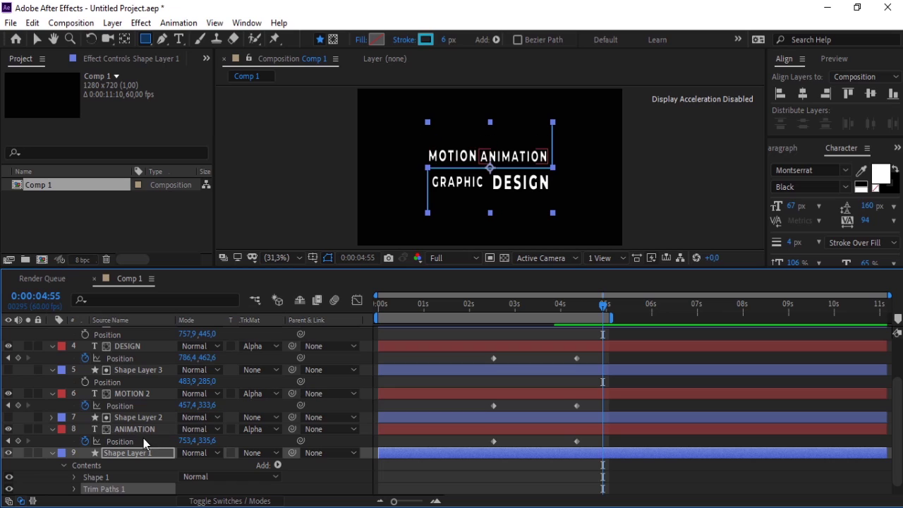
{"action": "left_click", "coordinate": [75, 477]}
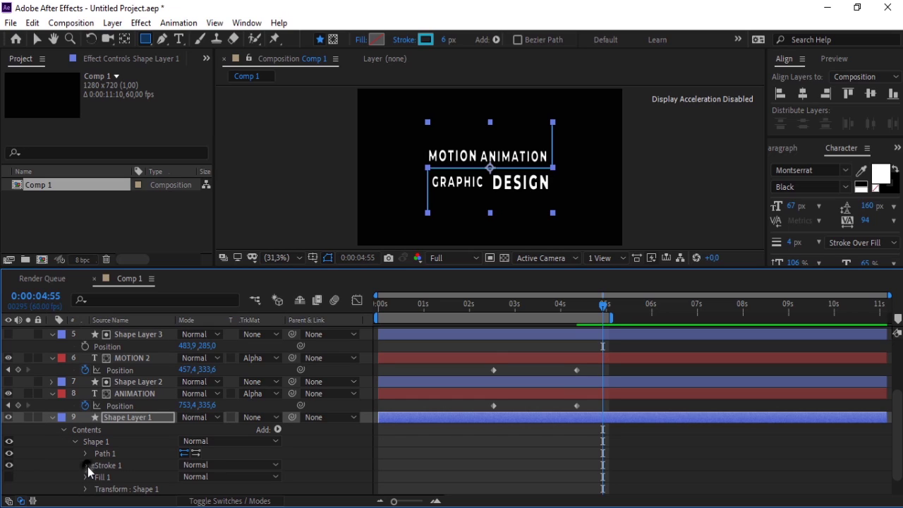
{"action": "left_click", "coordinate": [85, 465]}
{"action": "scroll", "coordinate": [92, 466], "scroll_direction": "down", "scroll_amount": 3}
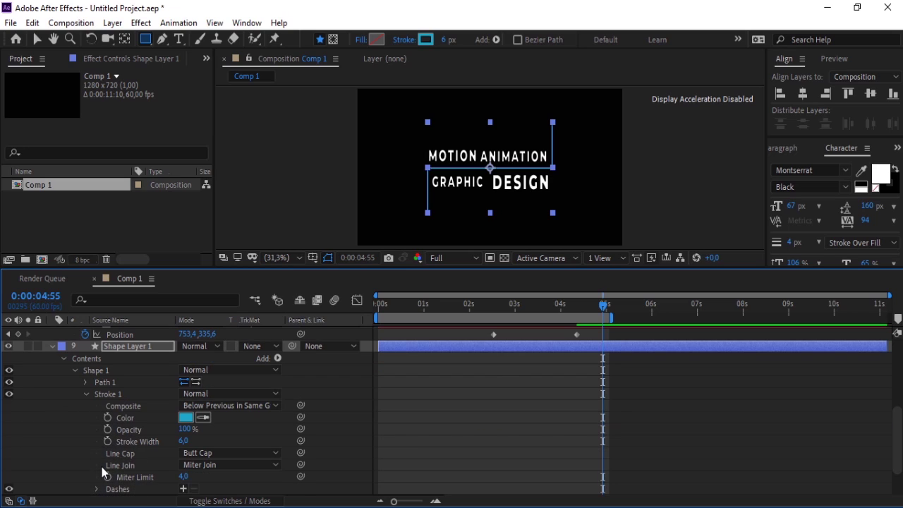
{"action": "left_click", "coordinate": [184, 453]}
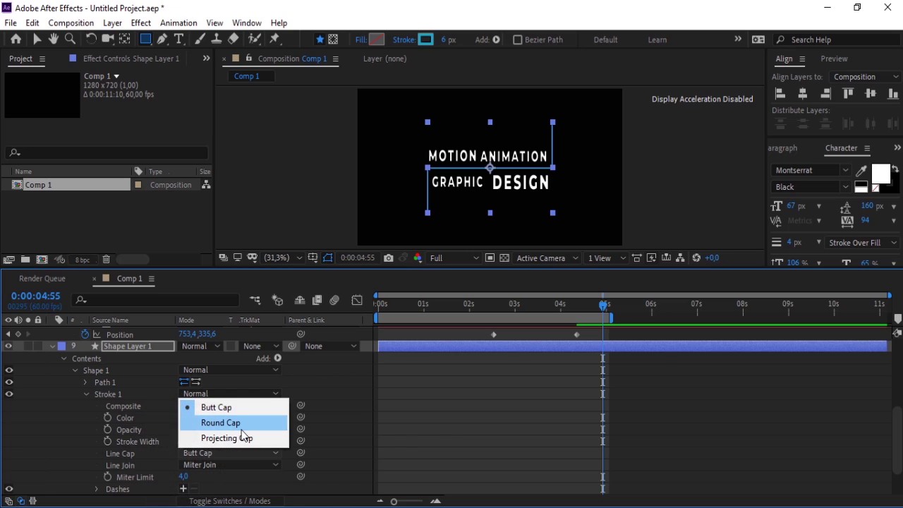
{"action": "left_click", "coordinate": [242, 427]}
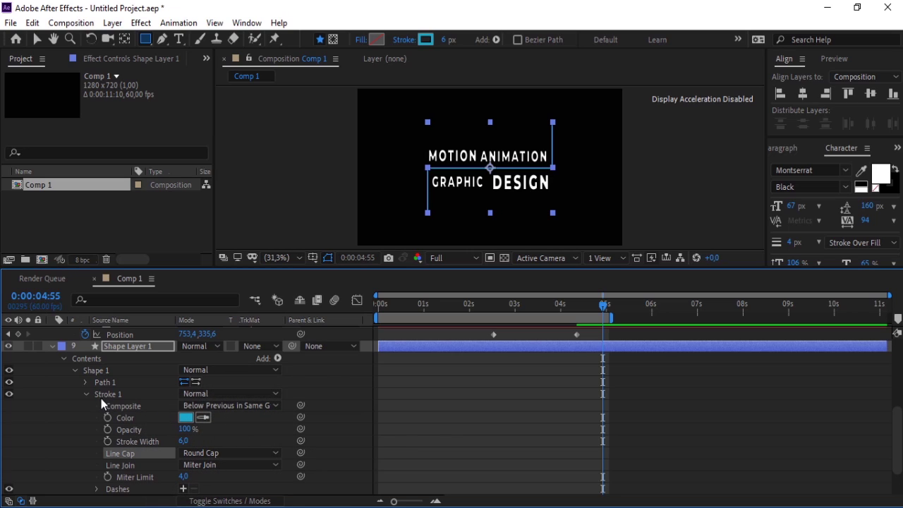
{"action": "left_click", "coordinate": [76, 371]}
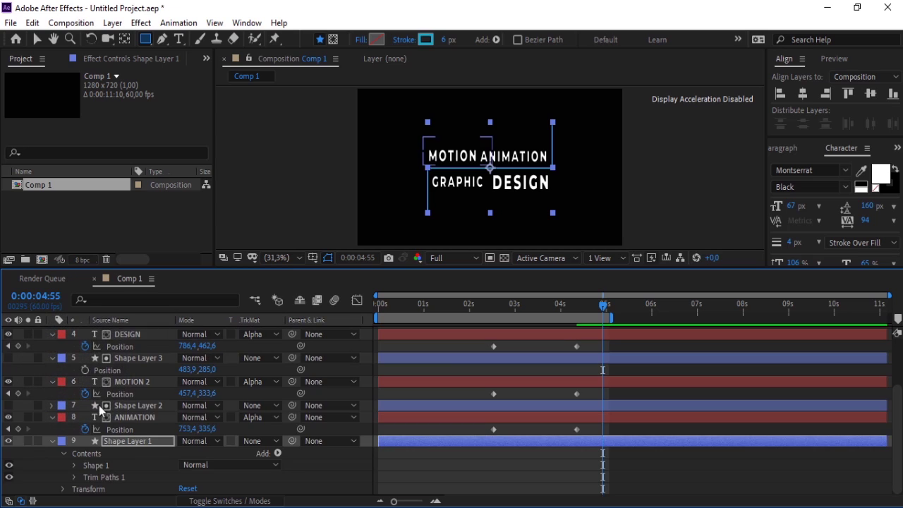
- Set trim End to 0% and Start to 100%, keyframing Start at about 0:00:02:30
{"action": "left_click", "coordinate": [75, 477]}
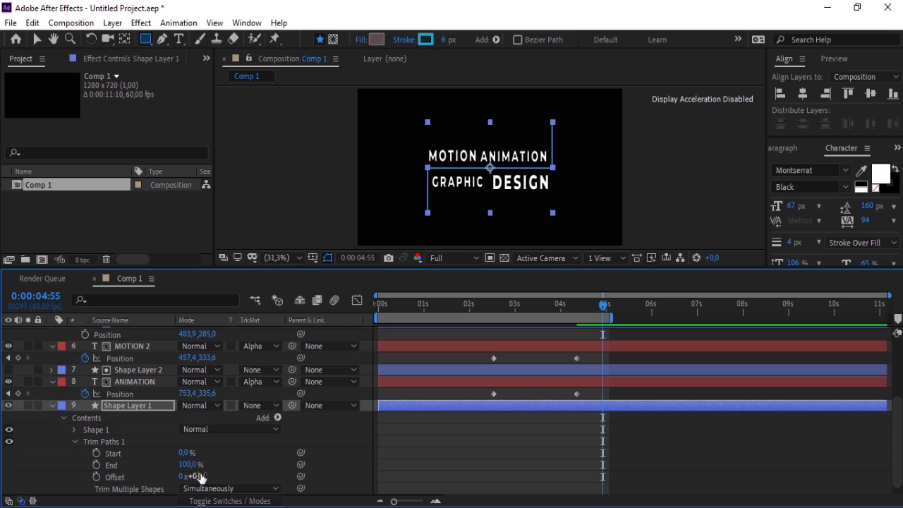
{"action": "left_click_drag", "start_coordinate": [189, 465], "coordinate": [74, 462]}
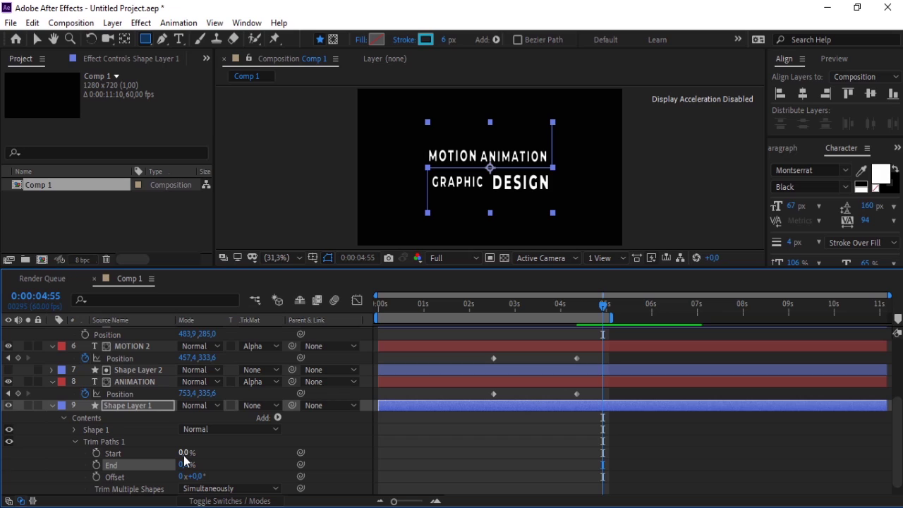
{"action": "left_click_drag", "start_coordinate": [185, 453], "coordinate": [309, 442]}
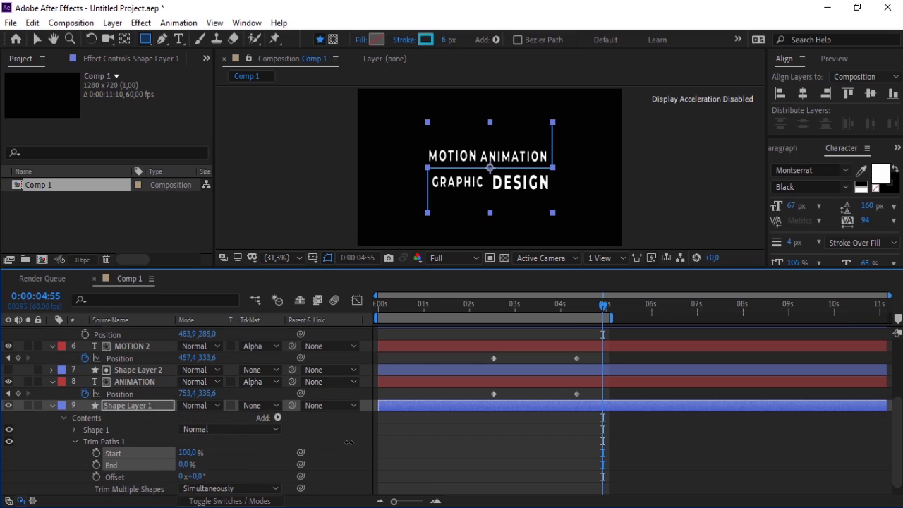
{"action": "left_click", "coordinate": [442, 453]}
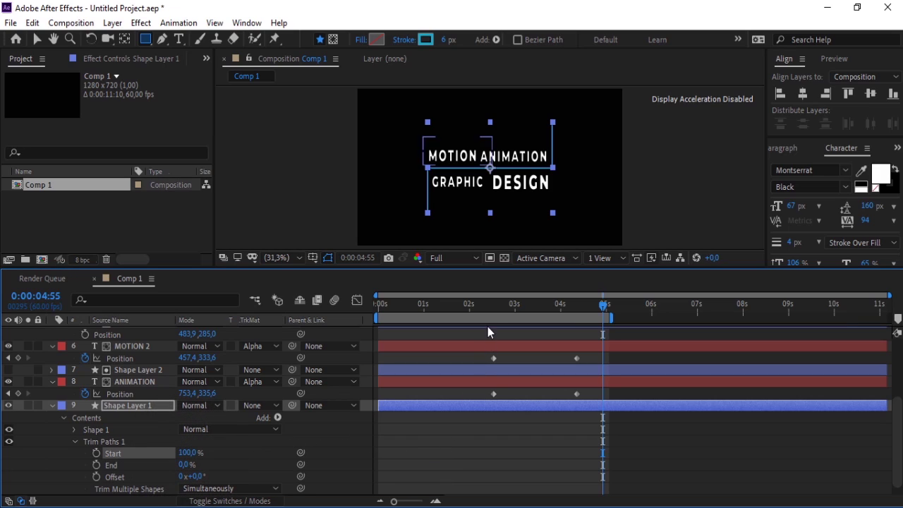
{"action": "left_click", "coordinate": [483, 308]}
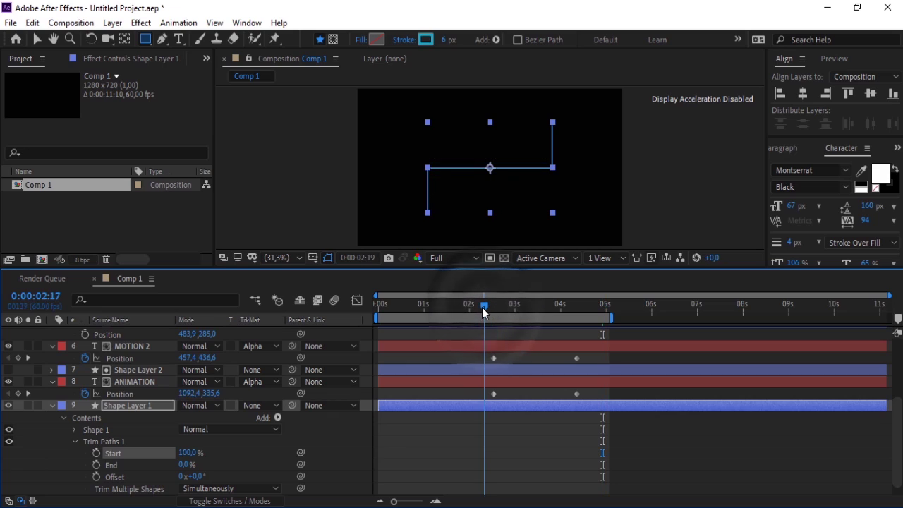
{"action": "left_click_drag", "start_coordinate": [484, 311], "coordinate": [492, 314]}
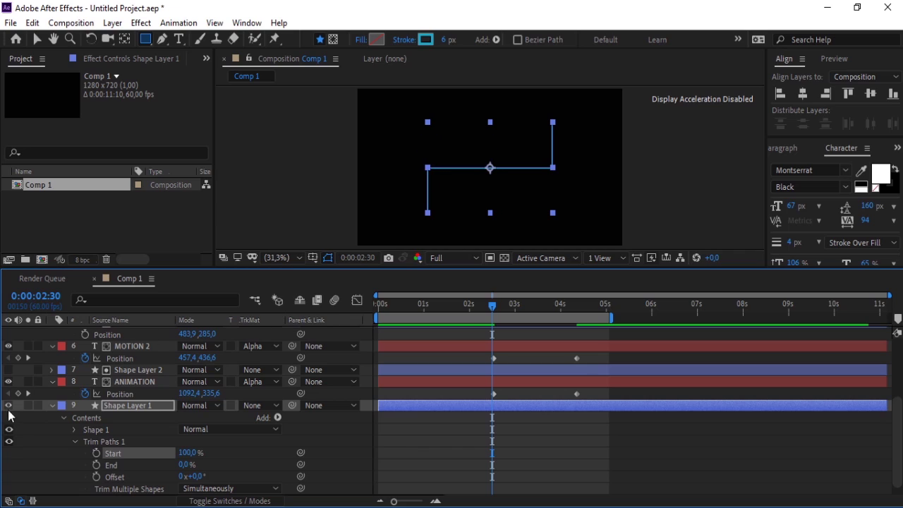
{"action": "left_click", "coordinate": [101, 452]}
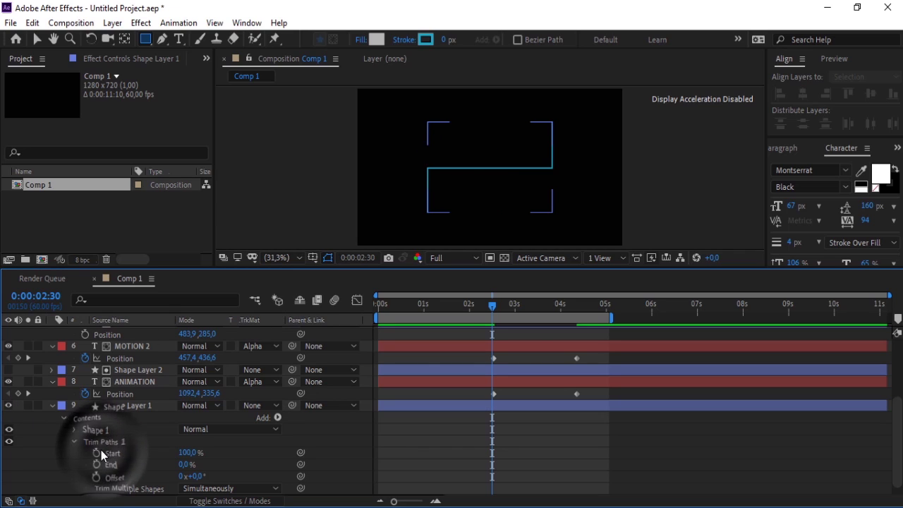
- Go back to 0:00:00:08 and set trim Start to 0%
{"action": "left_click", "coordinate": [392, 321]}
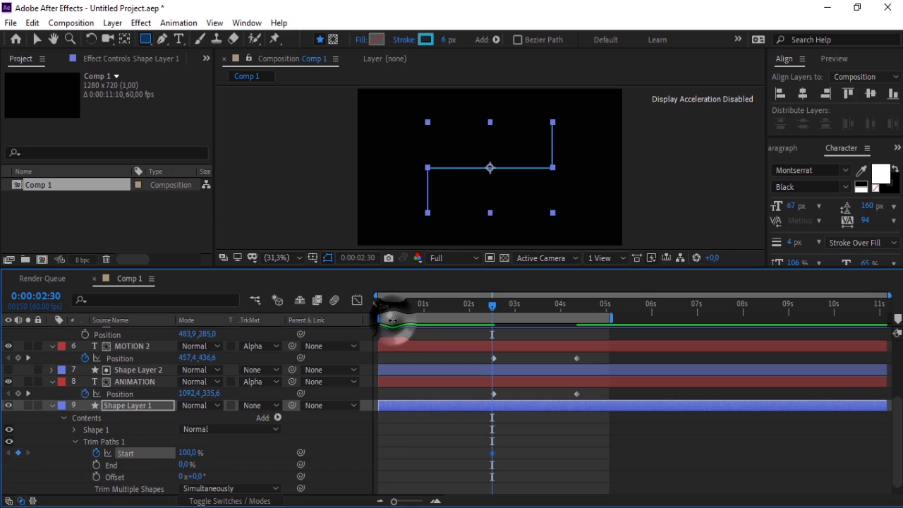
{"action": "left_click", "coordinate": [385, 307]}
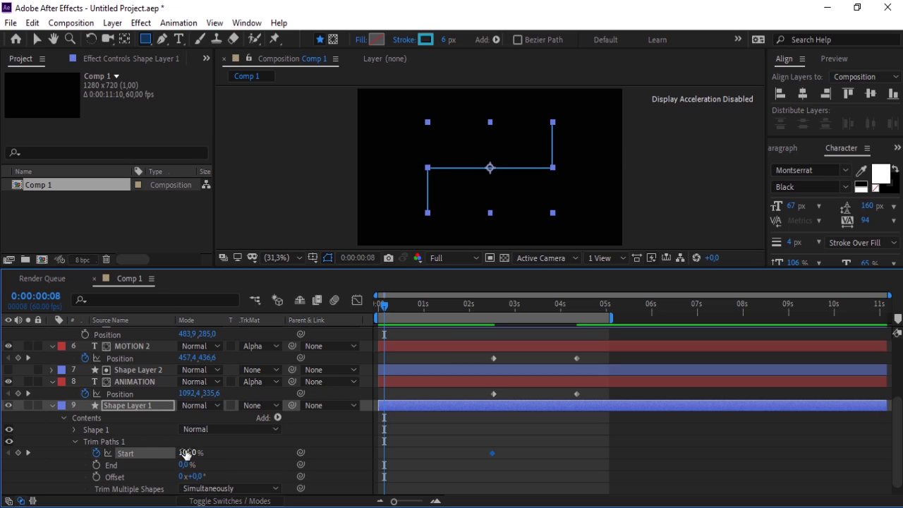
{"action": "left_click_drag", "start_coordinate": [180, 452], "coordinate": [43, 452]}
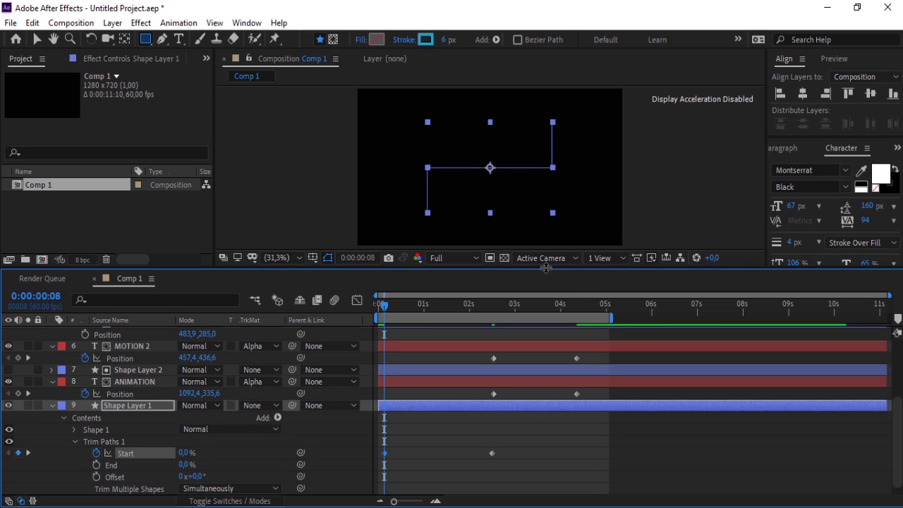
{"action": "left_click_drag", "start_coordinate": [546, 268], "coordinate": [620, 378]}
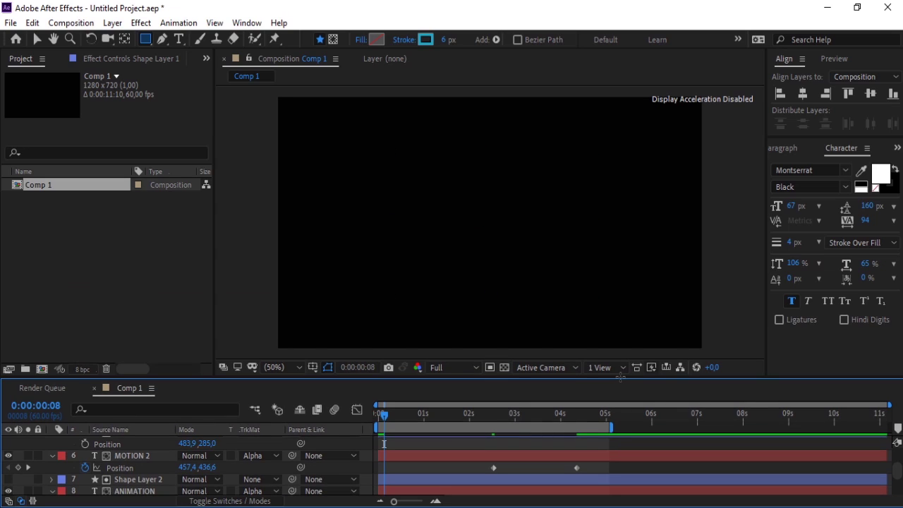
- Preview the line drawing on, check the frame at 0:00:02:52, and enlarge the timeline panel
{"action": "key", "text": "space"}
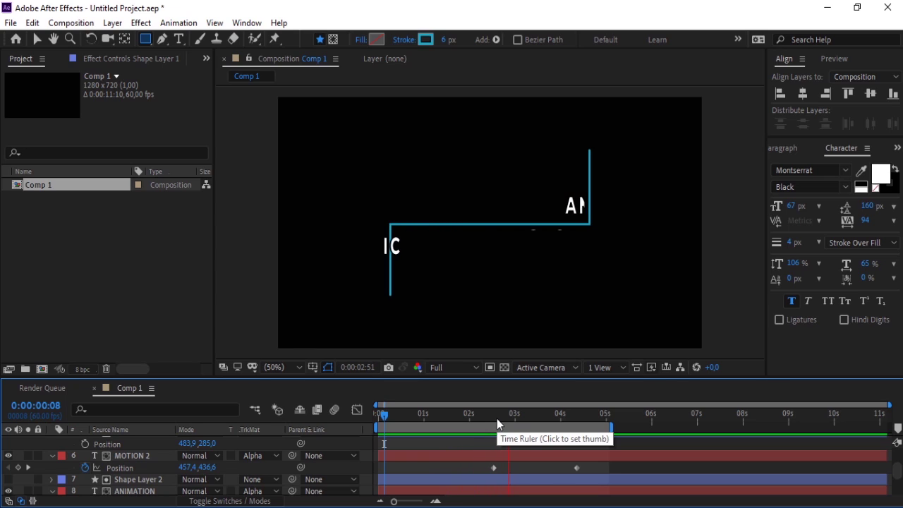
{"action": "left_click", "coordinate": [497, 421]}
{"action": "left_click", "coordinate": [496, 418]}
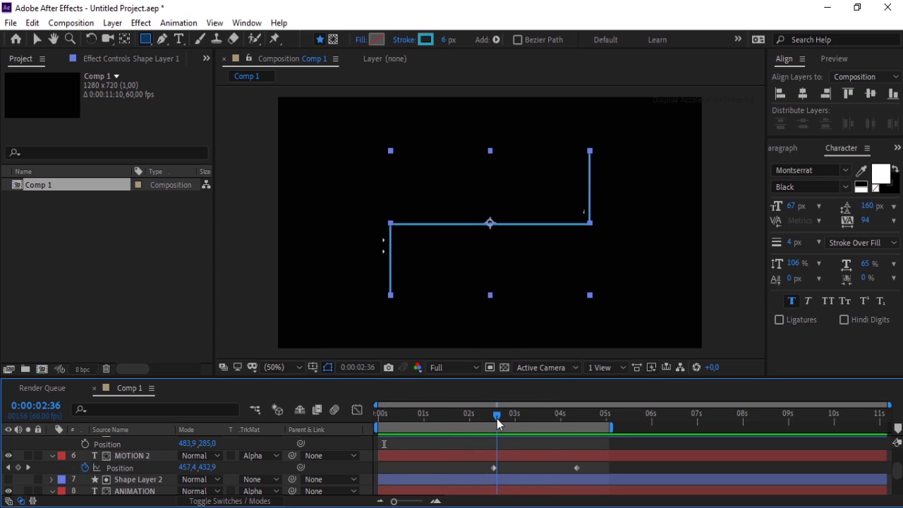
{"action": "left_click_drag", "start_coordinate": [497, 418], "coordinate": [510, 419]}
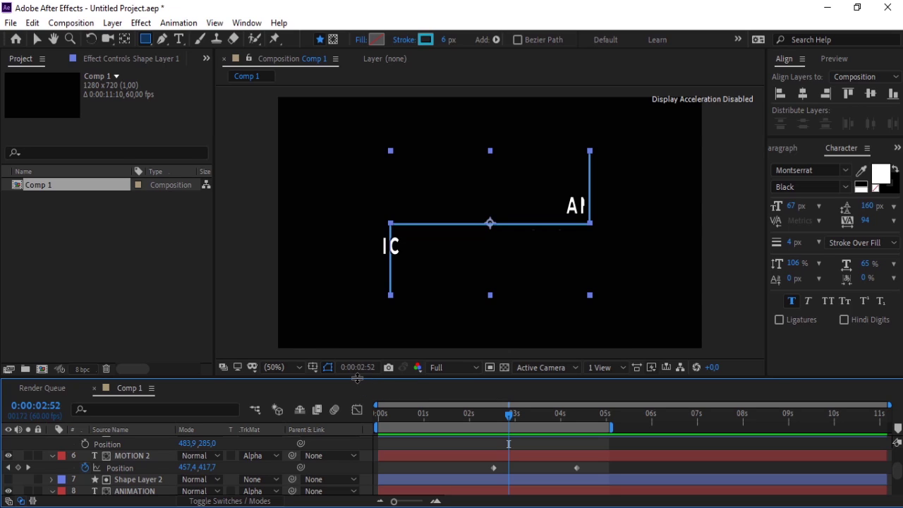
{"action": "left_click_drag", "start_coordinate": [356, 378], "coordinate": [355, 378]}
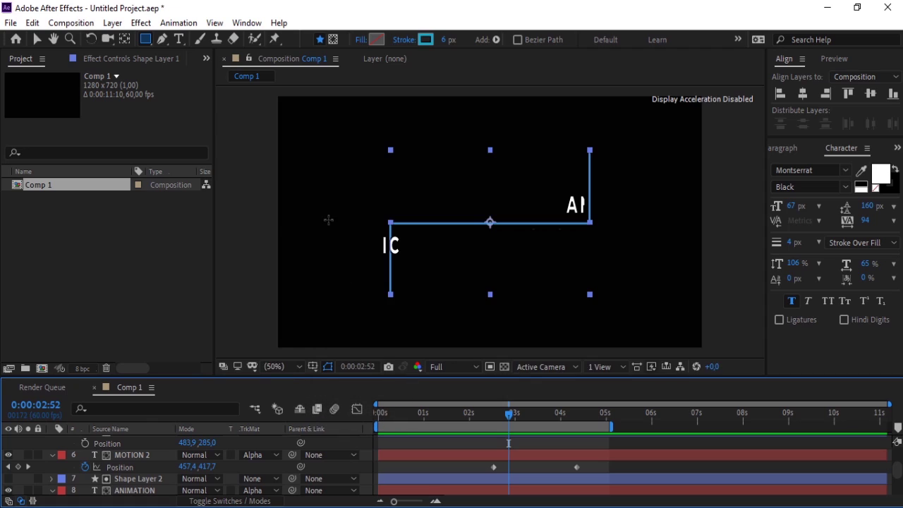
{"action": "left_click_drag", "start_coordinate": [328, 378], "coordinate": [328, 221]}
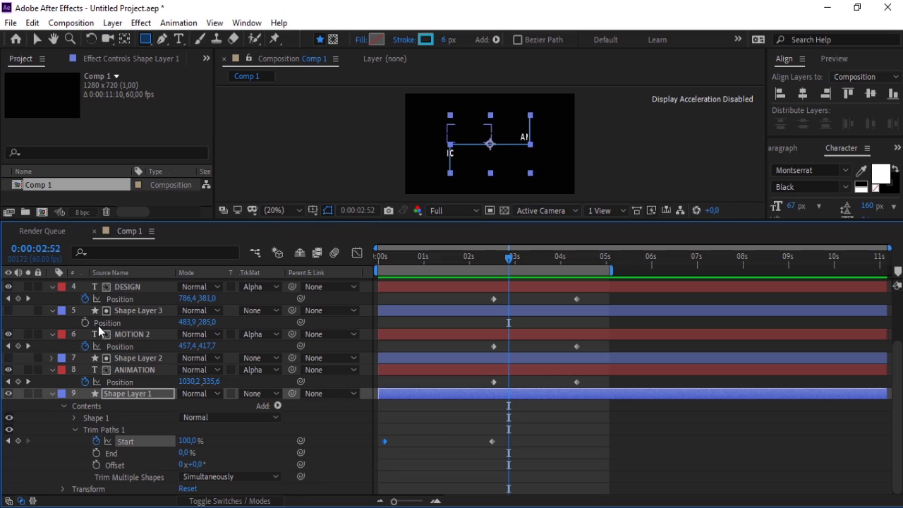
- Collapse Shape Layer 1, then nudge Shape Layer 4's Position X to 503.9
{"action": "left_click", "coordinate": [54, 394]}
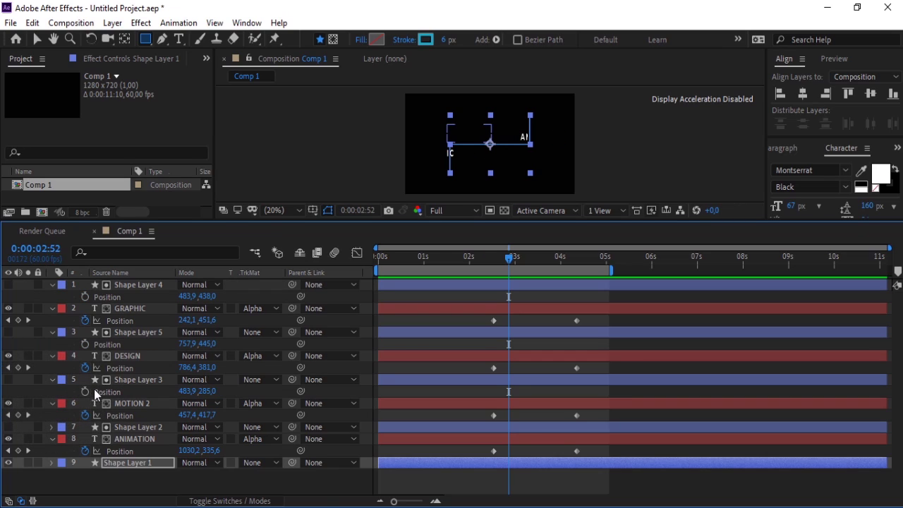
{"action": "left_click", "coordinate": [129, 284]}
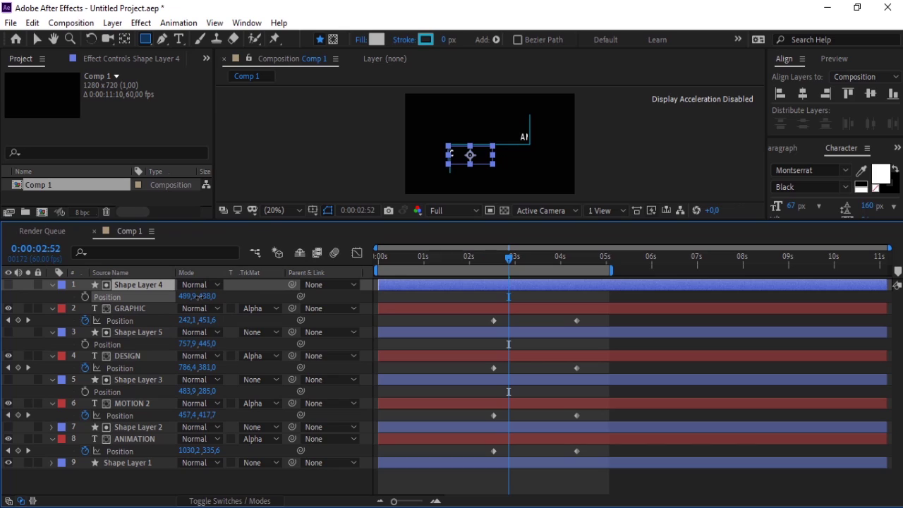
{"action": "left_click_drag", "start_coordinate": [199, 297], "coordinate": [205, 297]}
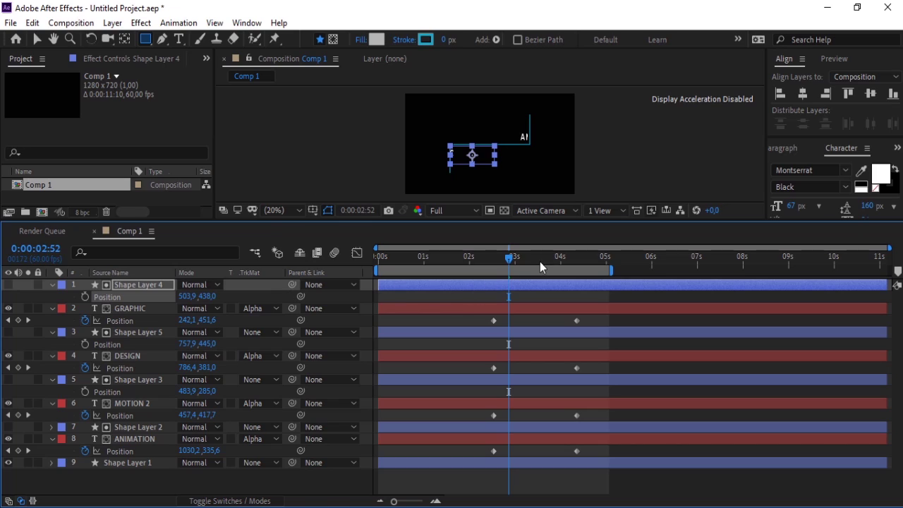
- Set the current time to about 0:00:02:23, deselect all layers, and enlarge the Composition panel
{"action": "left_click", "coordinate": [488, 258]}
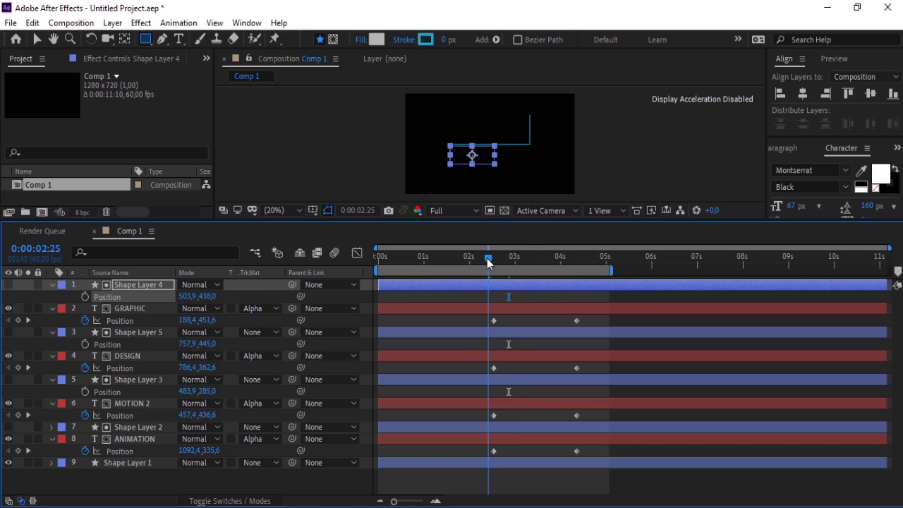
{"action": "left_click_drag", "start_coordinate": [488, 258], "coordinate": [486, 258]}
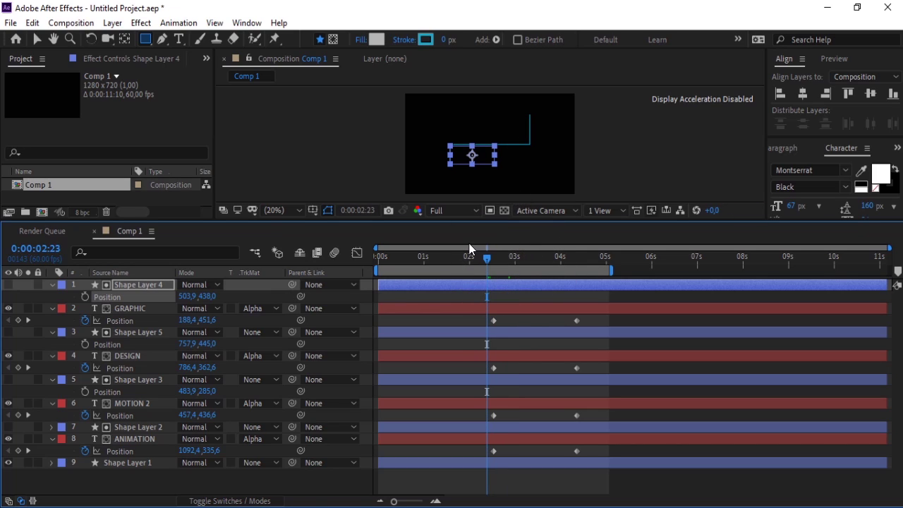
{"action": "left_click", "coordinate": [693, 484]}
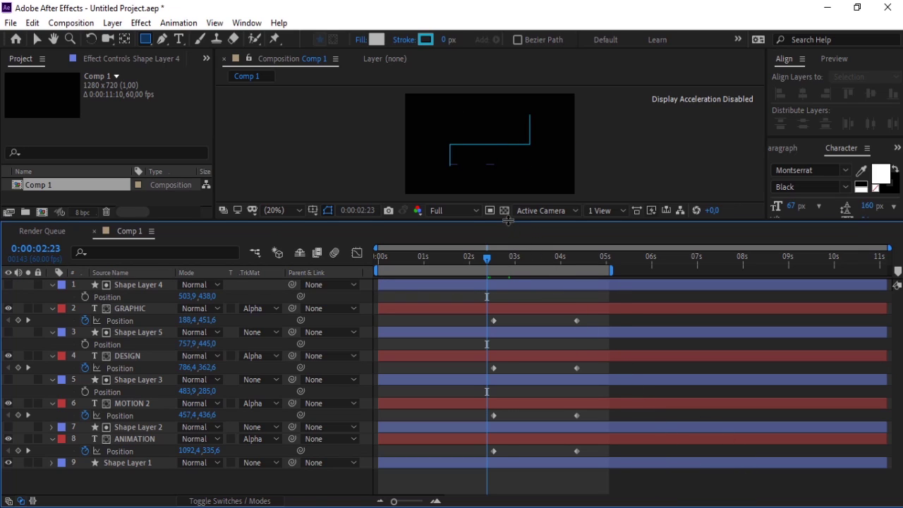
{"action": "left_click_drag", "start_coordinate": [508, 220], "coordinate": [508, 244]}
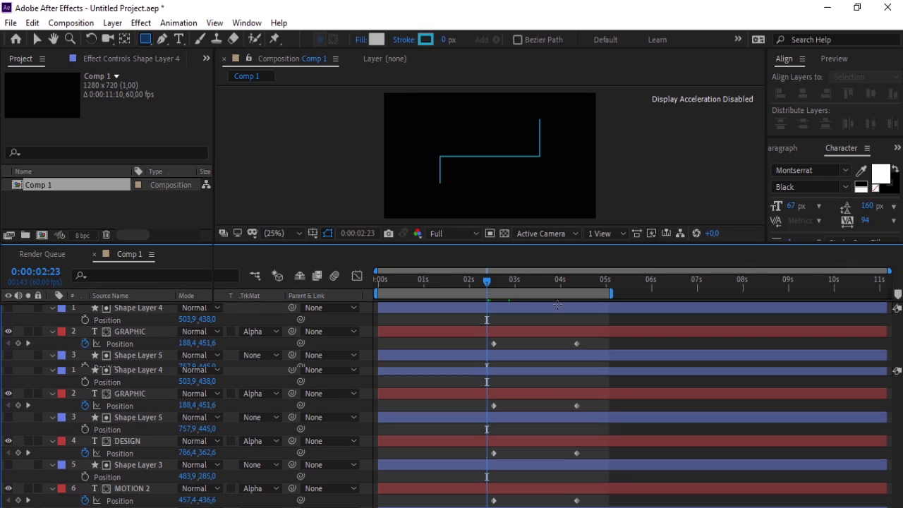
{"action": "left_click_drag", "start_coordinate": [557, 306], "coordinate": [557, 316]}
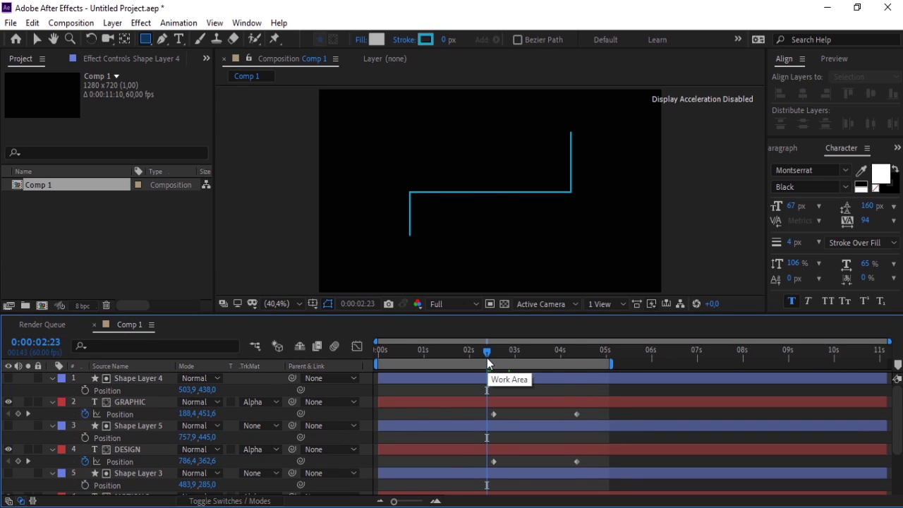
{"action": "left_click_drag", "start_coordinate": [487, 358], "coordinate": [571, 365]}
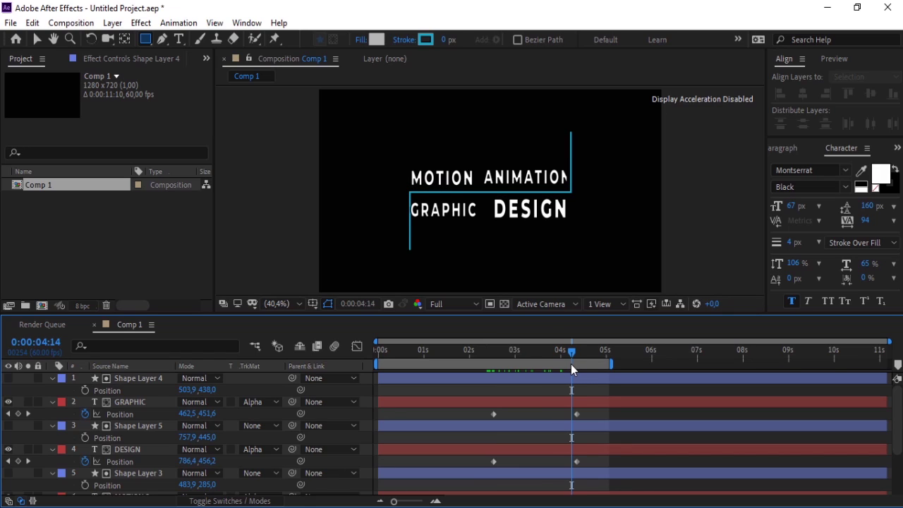
{"action": "key", "text": "space"}
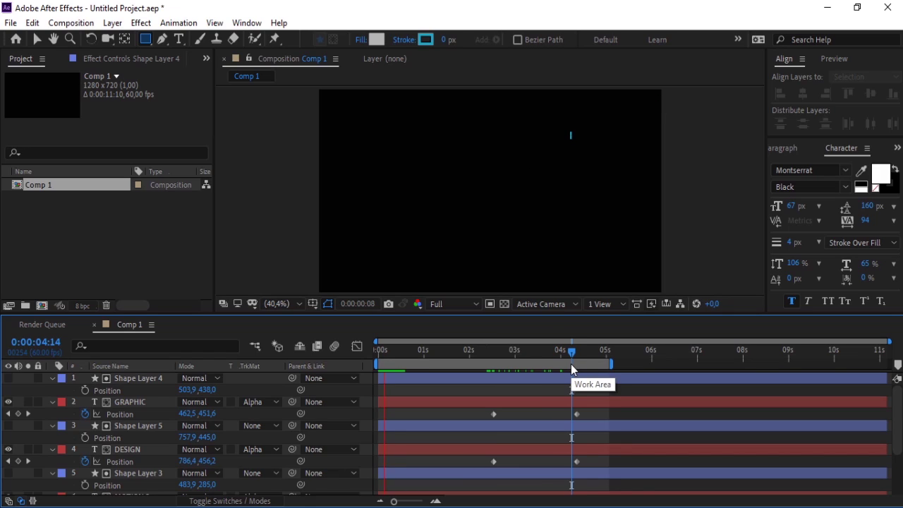